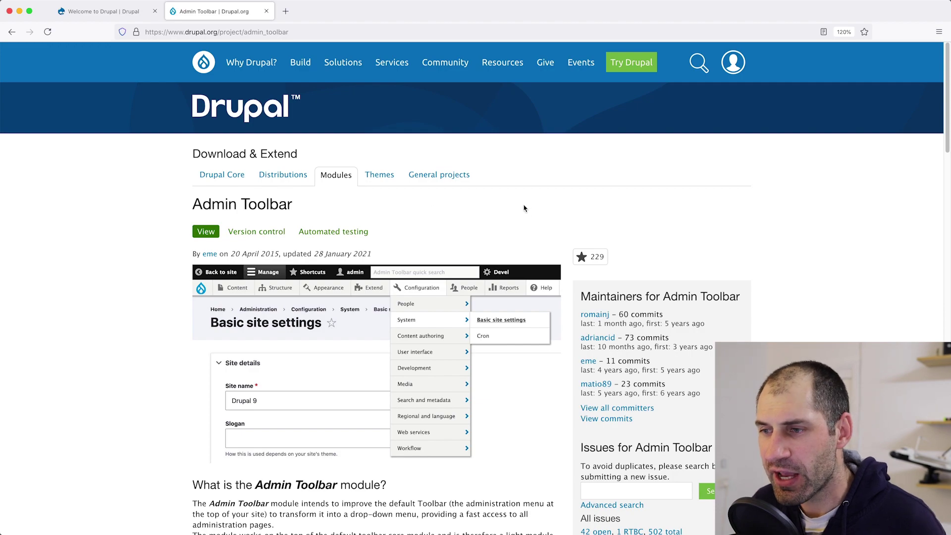
Step: Switch to the terminal and download the Admin Toolbar module with "composer require drupal/admin_toolbar"
scroll(543, 243, "down", 8)
scroll(544, 244, "down", 20)
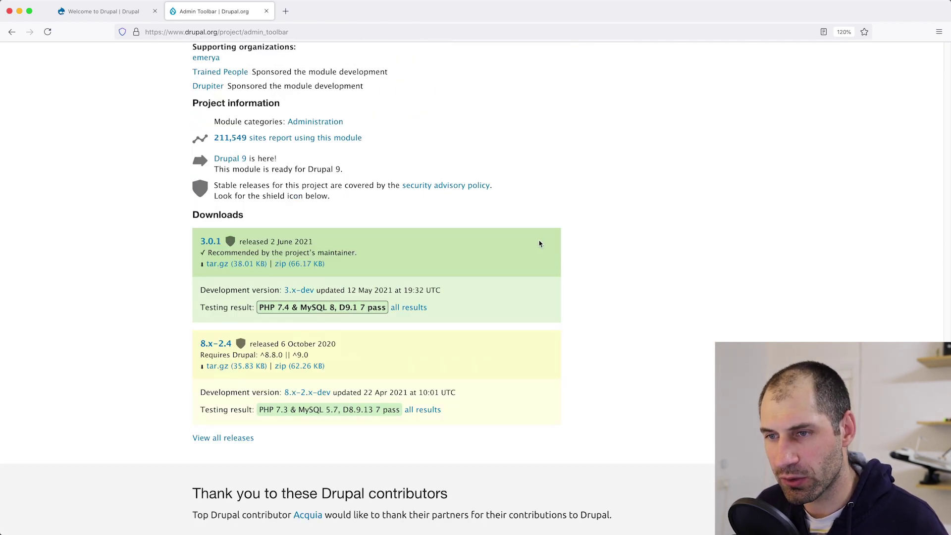
scroll(479, 234, "up", 7)
scroll(473, 225, "up", 20)
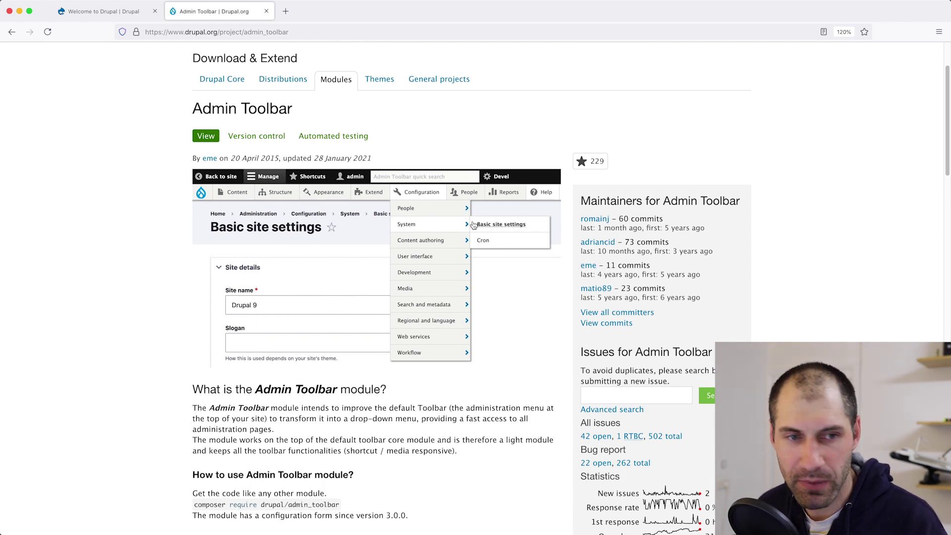
key("super+Tab")
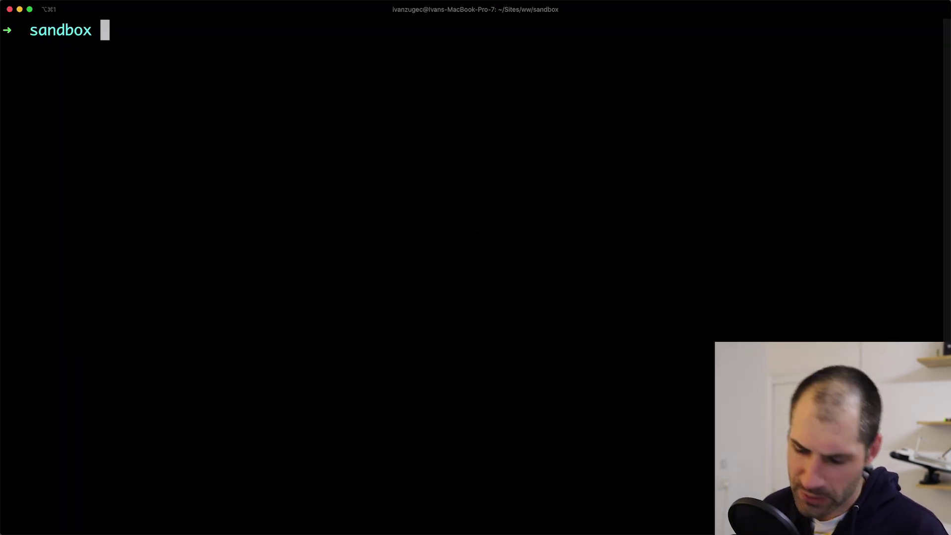
type("composer require drupal/")
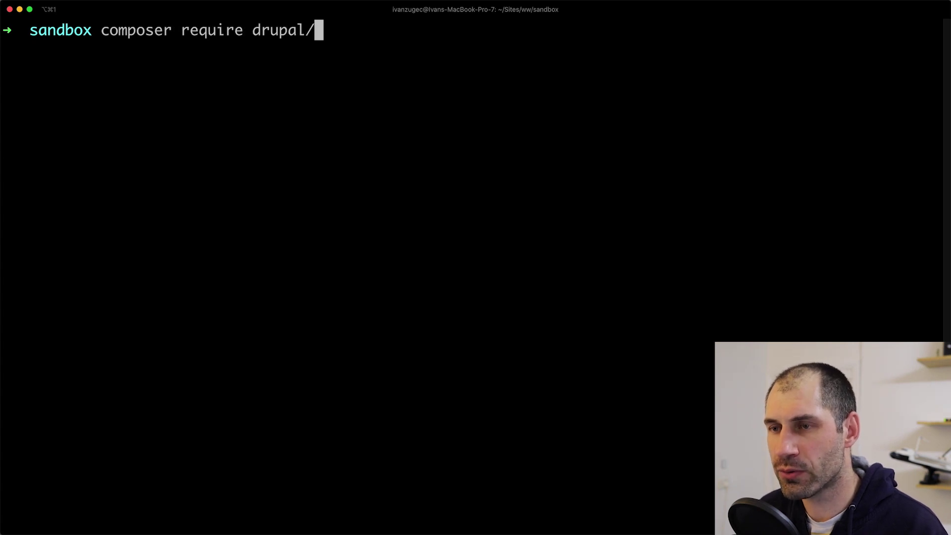
type("admin_t")
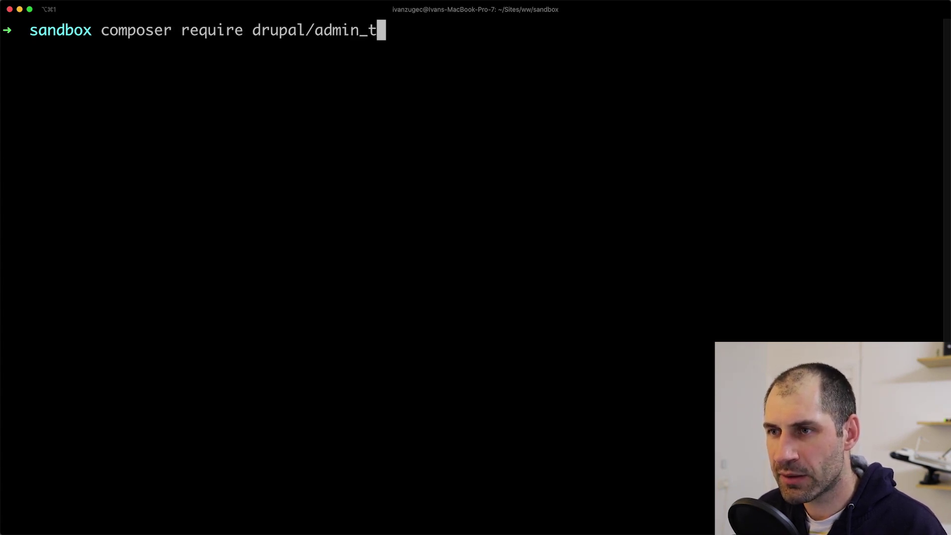
type("oolb")
key("BackSpace")
type("lbar")
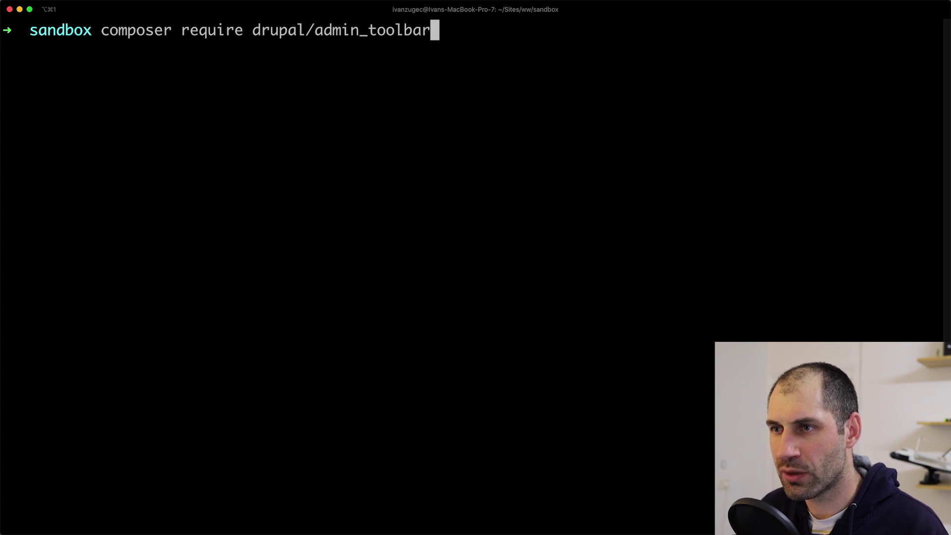
key("Return")
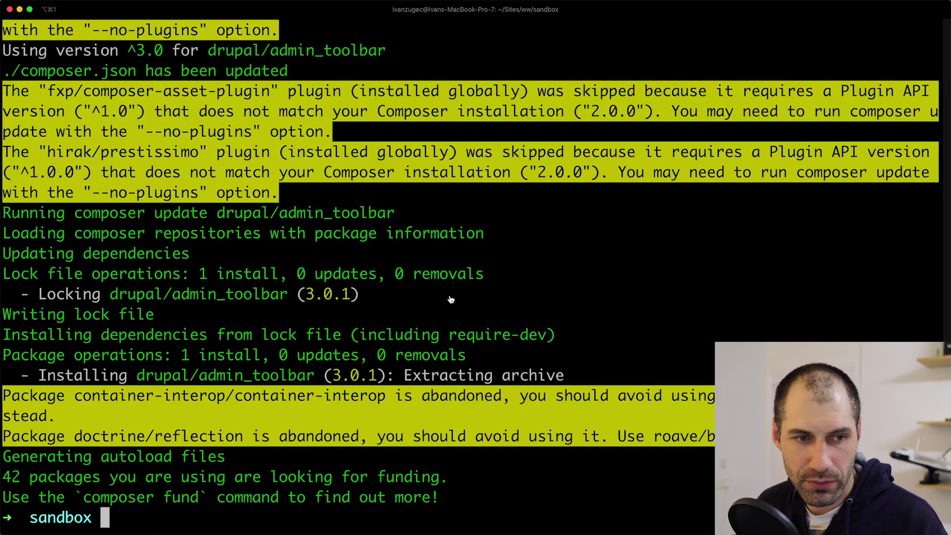
Step: Switch back to the Drupal site in the browser, open the Extend page and filter the modules by "admin toolbar"
key("super+Tab")
left_click(131, 17)
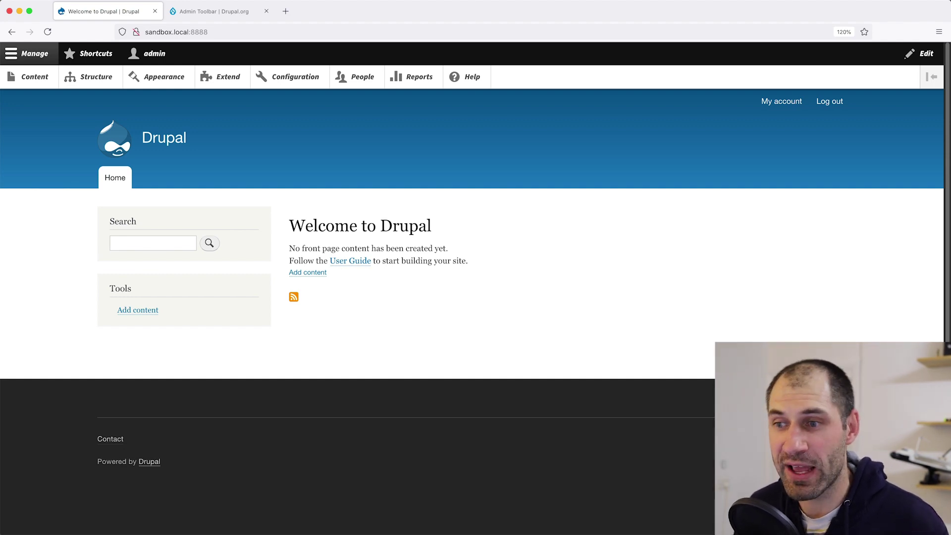
left_click(237, 80)
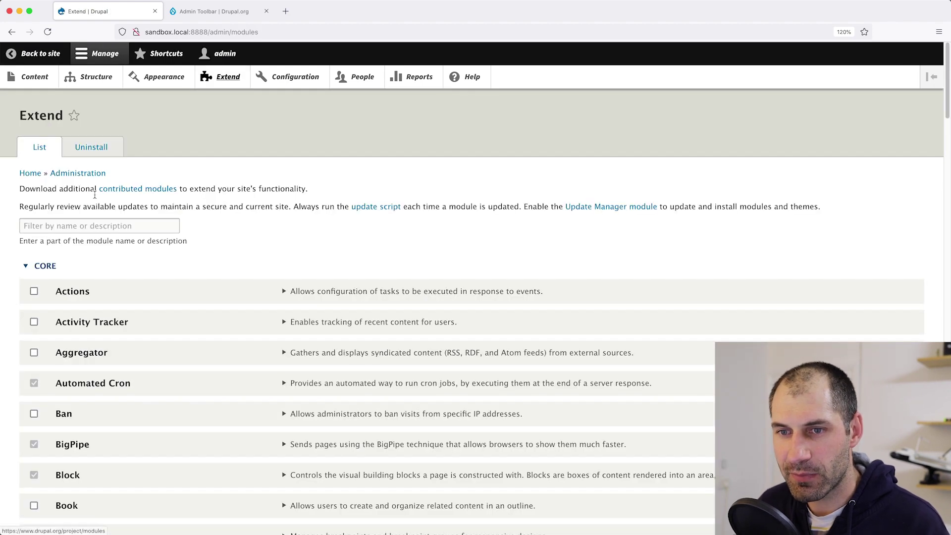
left_click(95, 226)
type("admi")
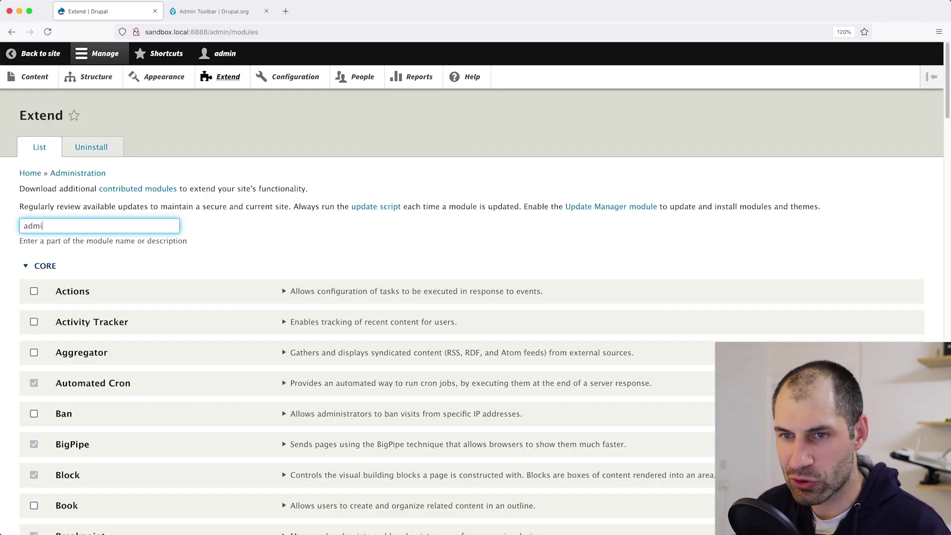
type("n toolbar")
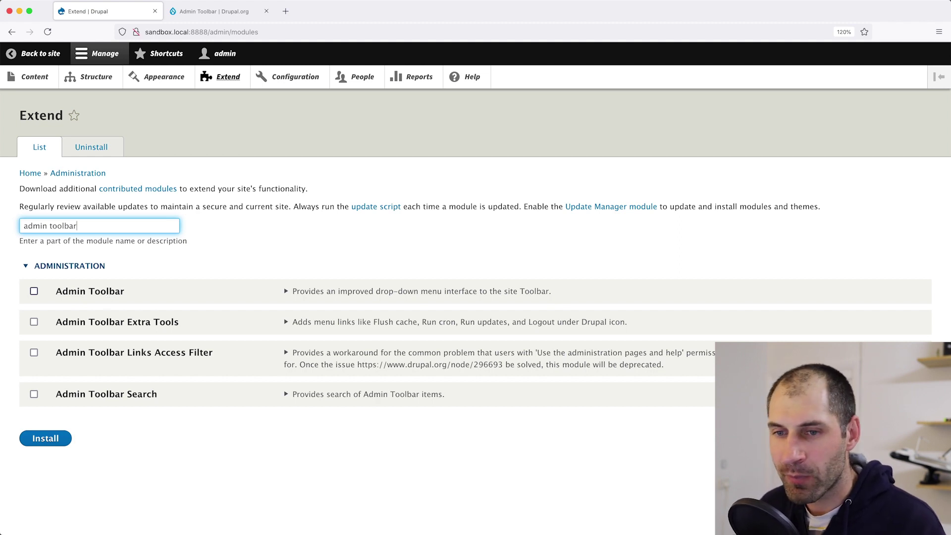
left_click(34, 322)
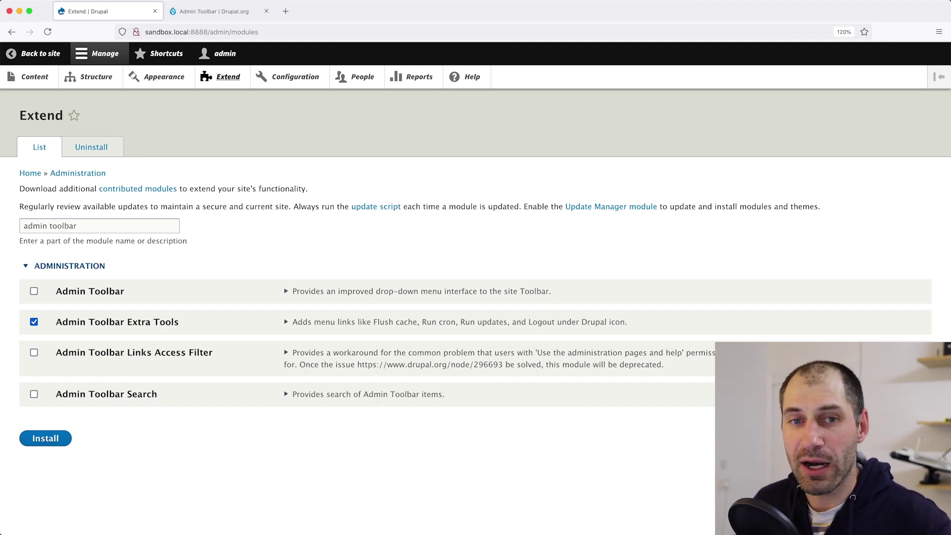
left_click(33, 322)
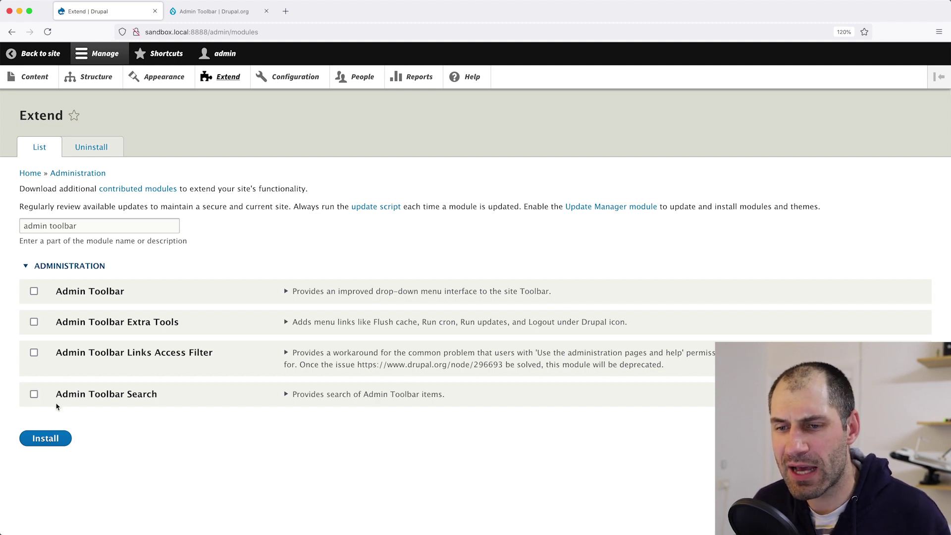
left_click(34, 396)
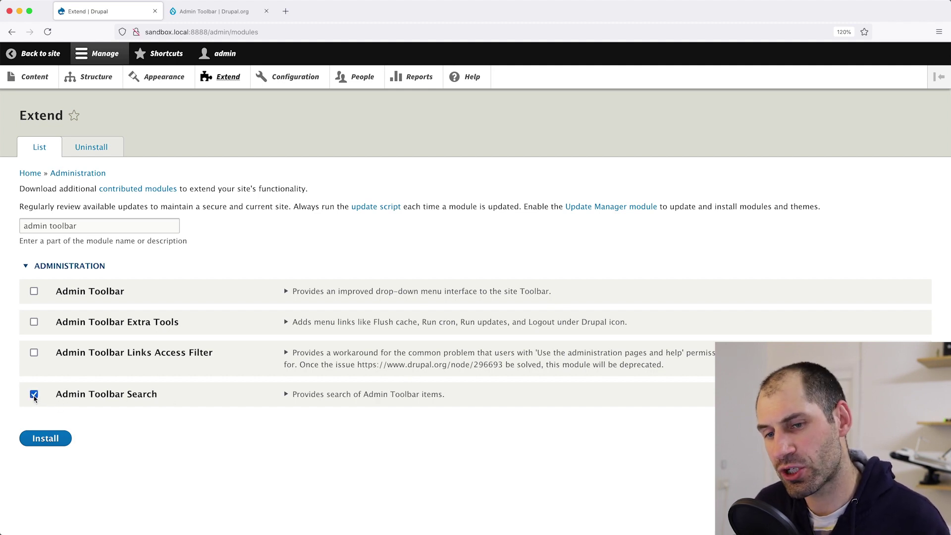
left_click(35, 396)
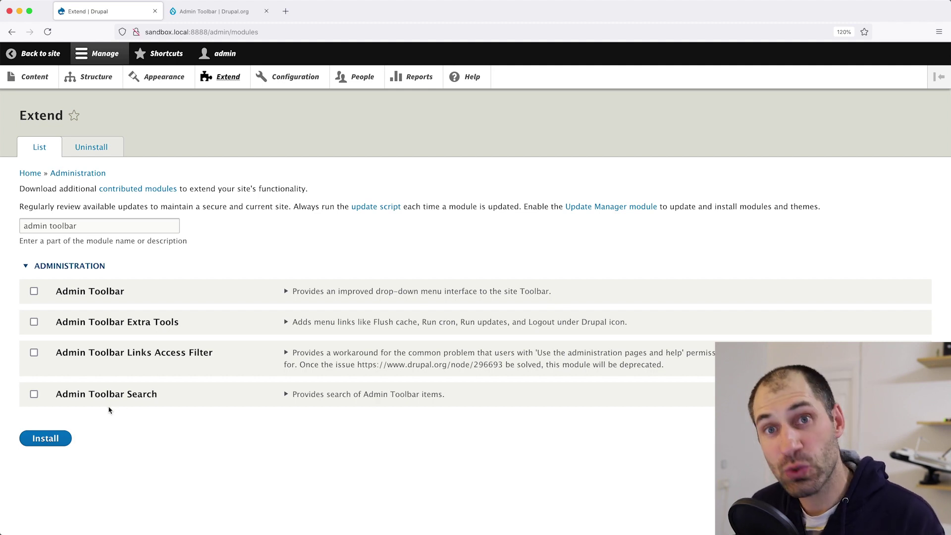
Step: Select only the Admin Toolbar module in the filtered list and install it
left_click(35, 292)
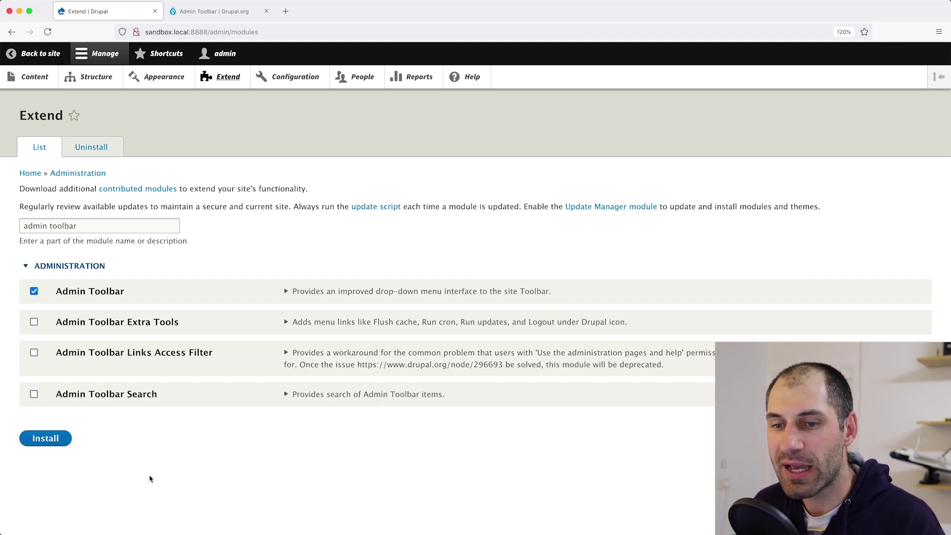
left_click(56, 440)
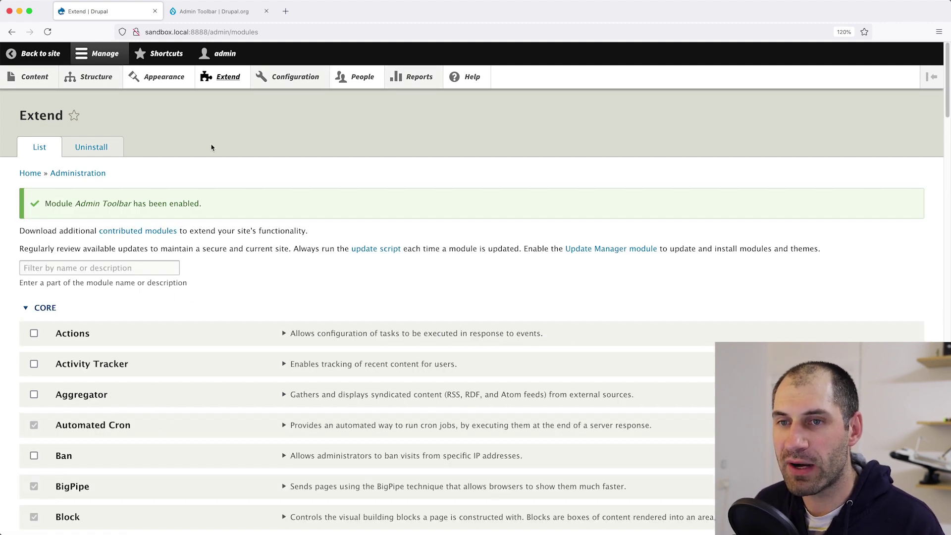
Step: Examine the drop-down entries under Configuration and Structure, including the Display modes, Content authoring and Development submenus
mouse_move(281, 82)
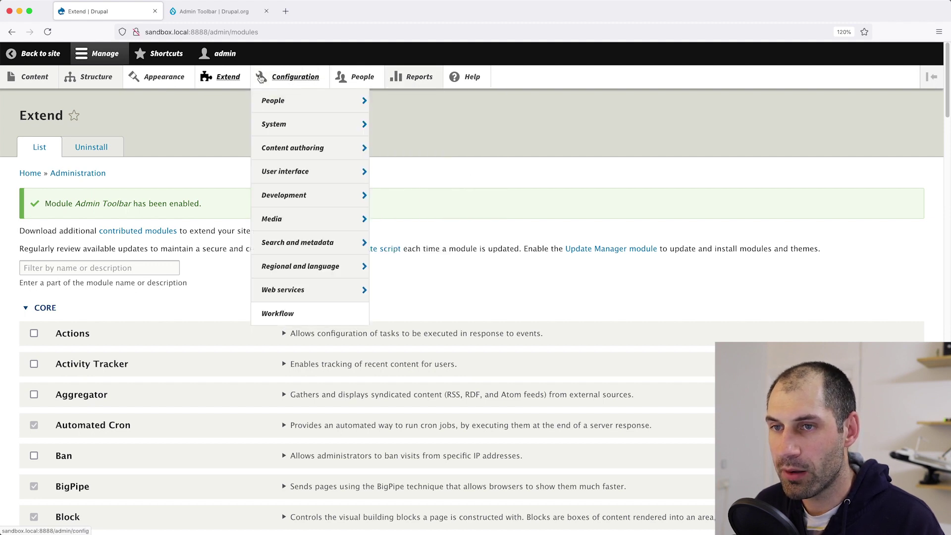
mouse_move(105, 81)
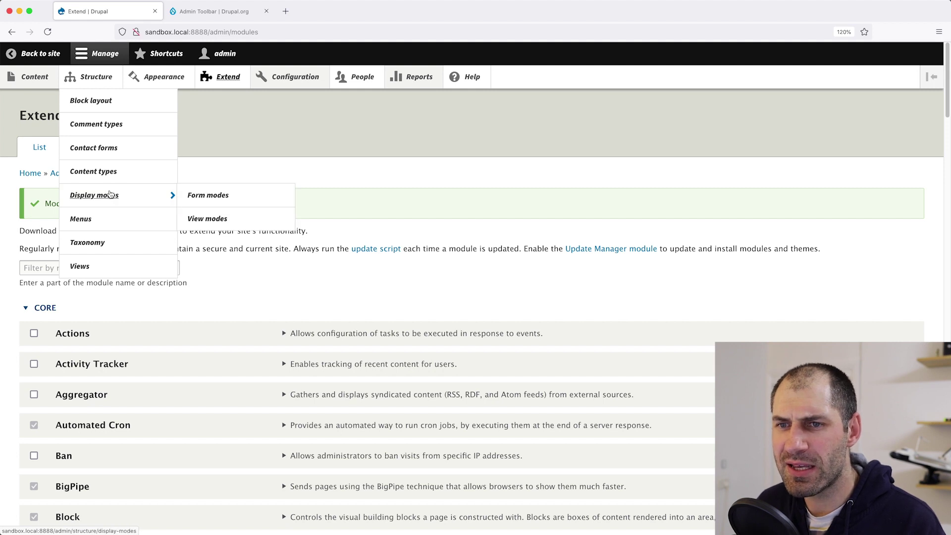
mouse_move(305, 103)
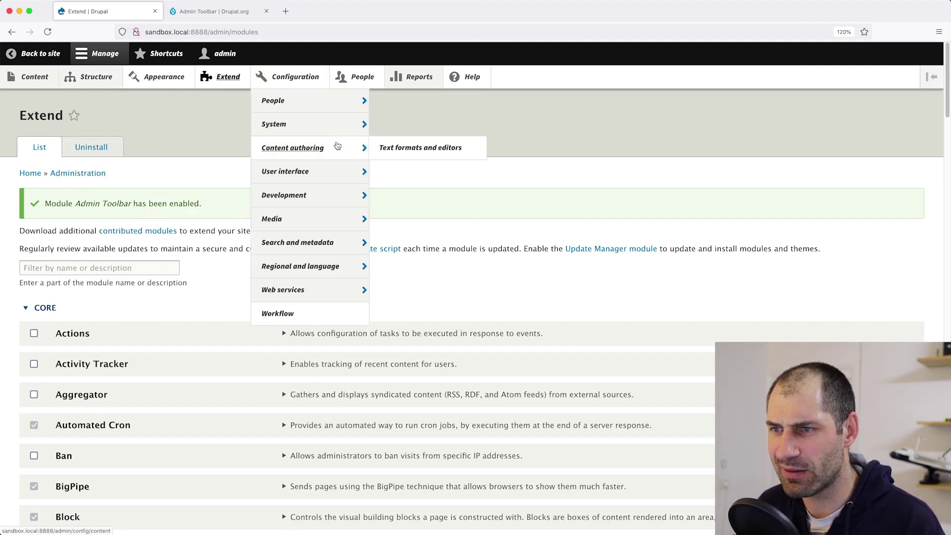
mouse_move(336, 170)
mouse_move(332, 199)
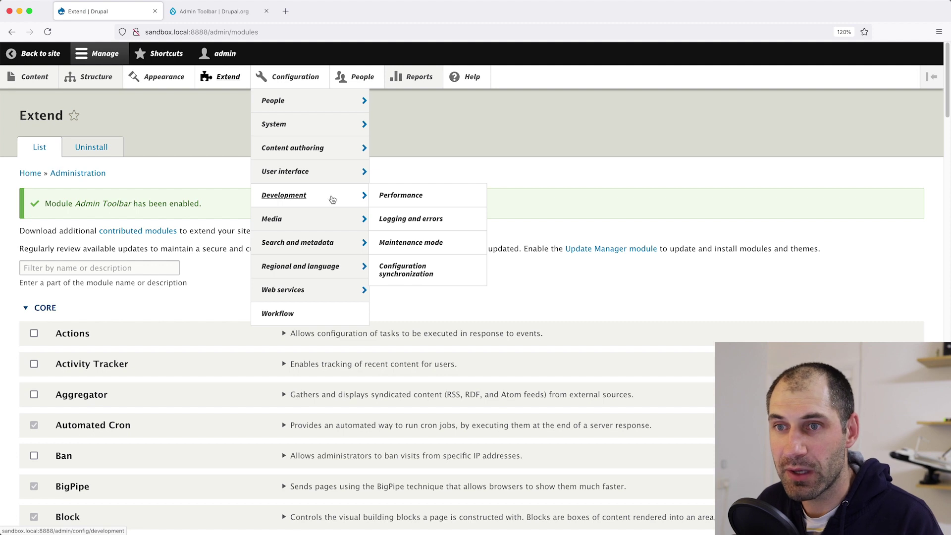
mouse_move(72, 75)
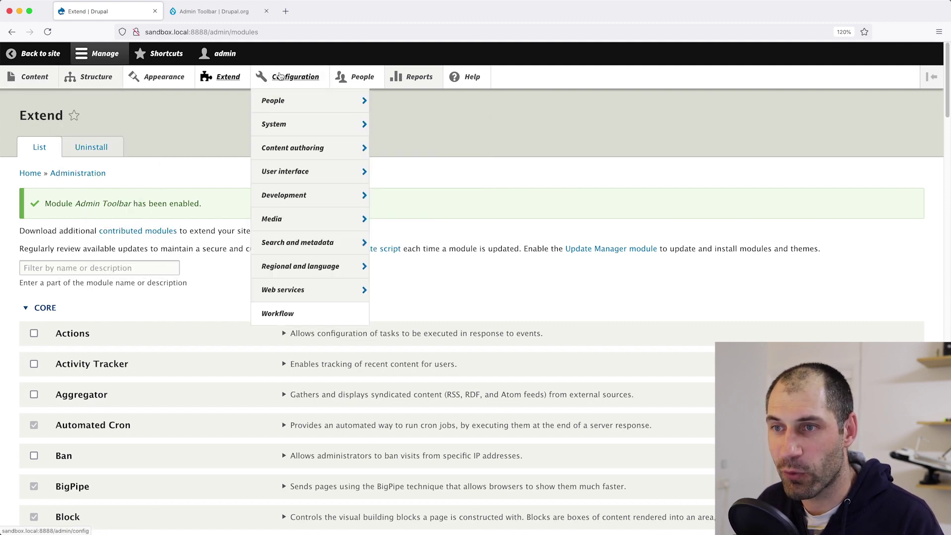
Step: Filter the modules by "admin toolbar" again and install Admin Toolbar Extra Tools
left_click(100, 268)
type("admin")
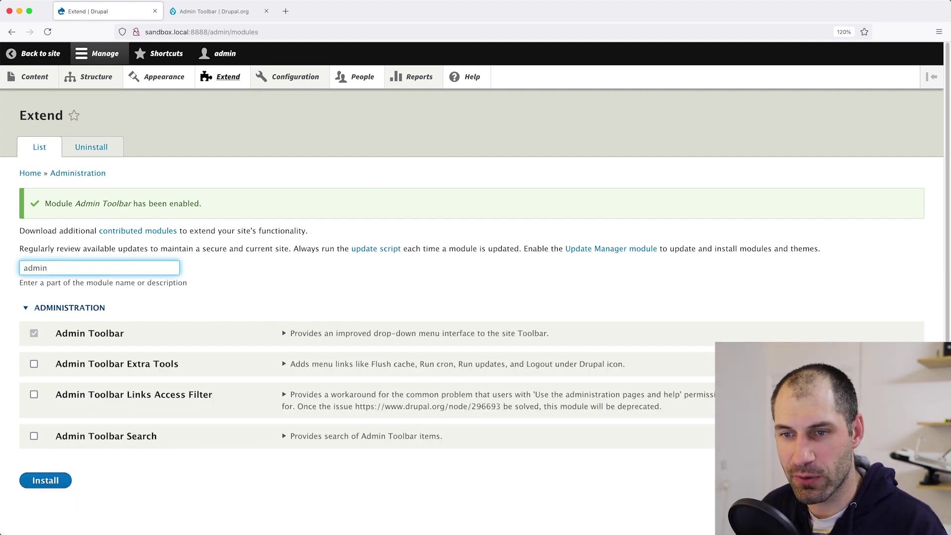
type(" toolbar")
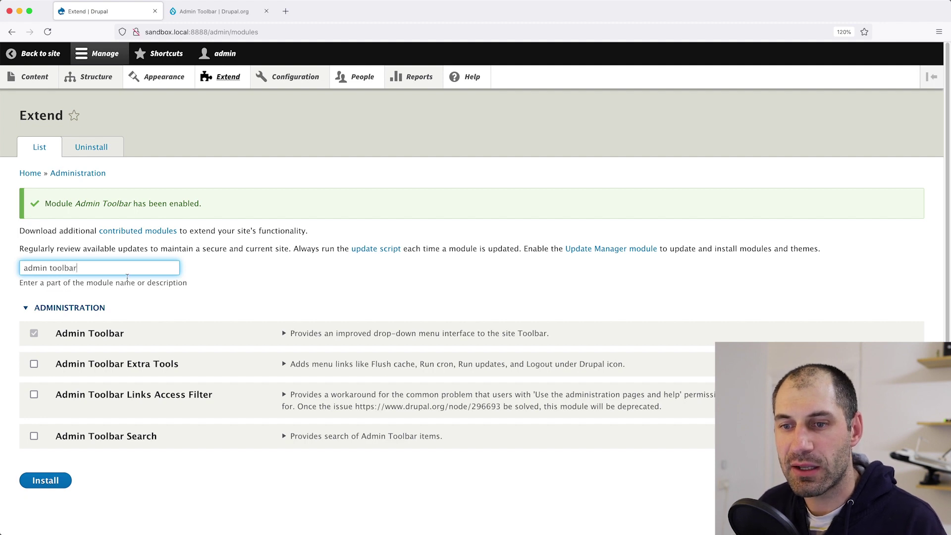
scroll(127, 278, "down", 1)
mouse_move(99, 77)
mouse_move(90, 194)
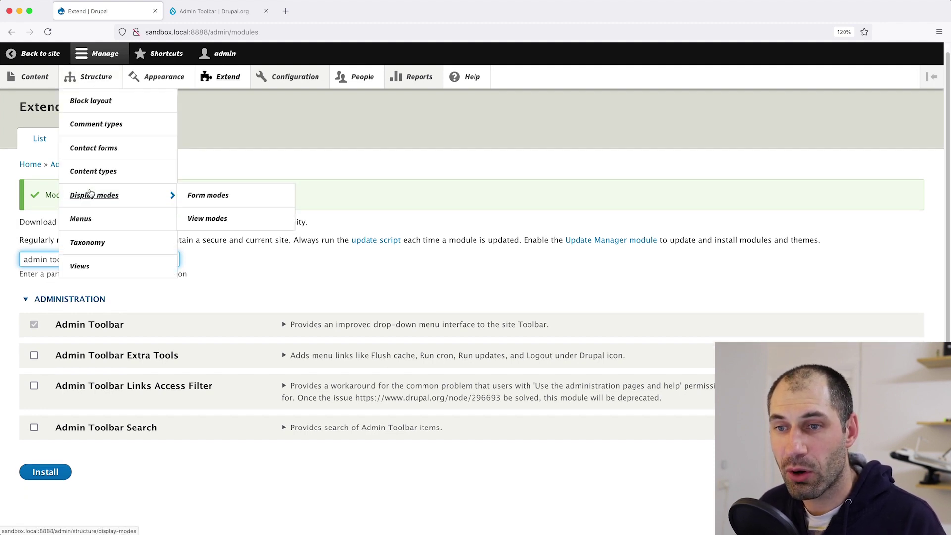
mouse_move(297, 79)
mouse_move(315, 295)
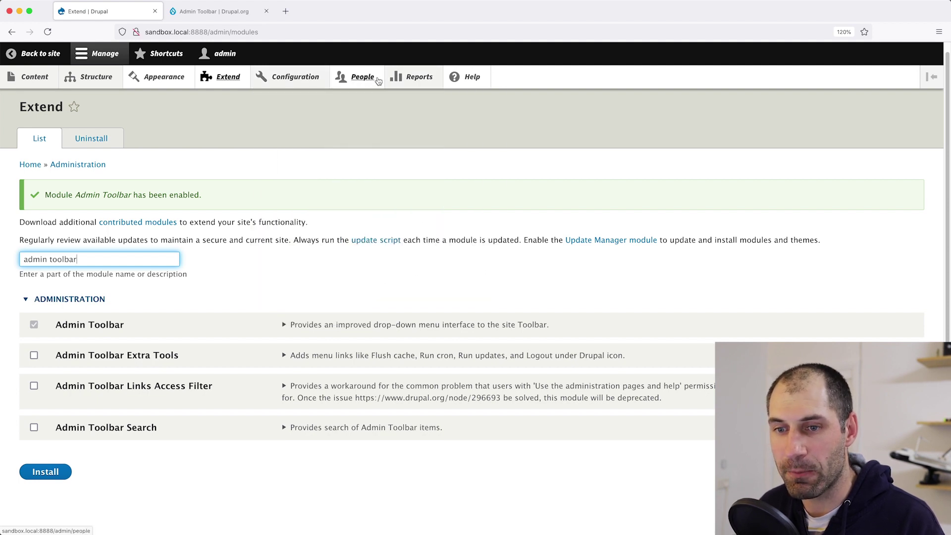
left_click(33, 355)
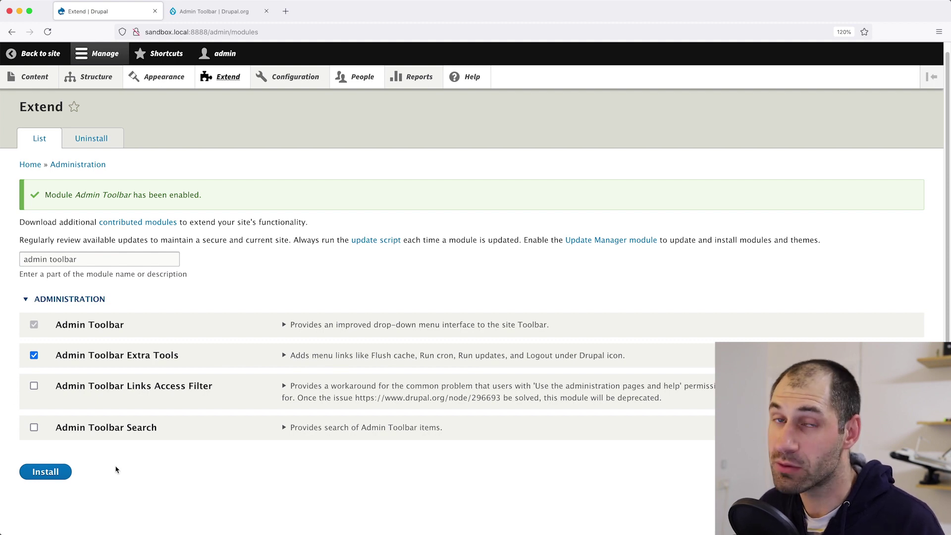
left_click(47, 474)
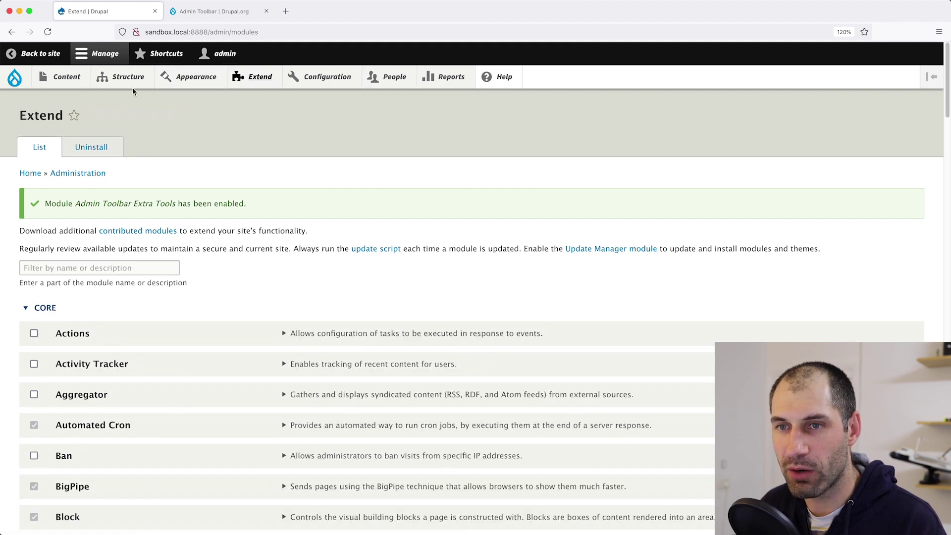
Step: Examine the Structure submenus for comment types, contact forms, content types and menus, plus the Drupal icon's maintenance links
mouse_move(134, 88)
mouse_move(161, 124)
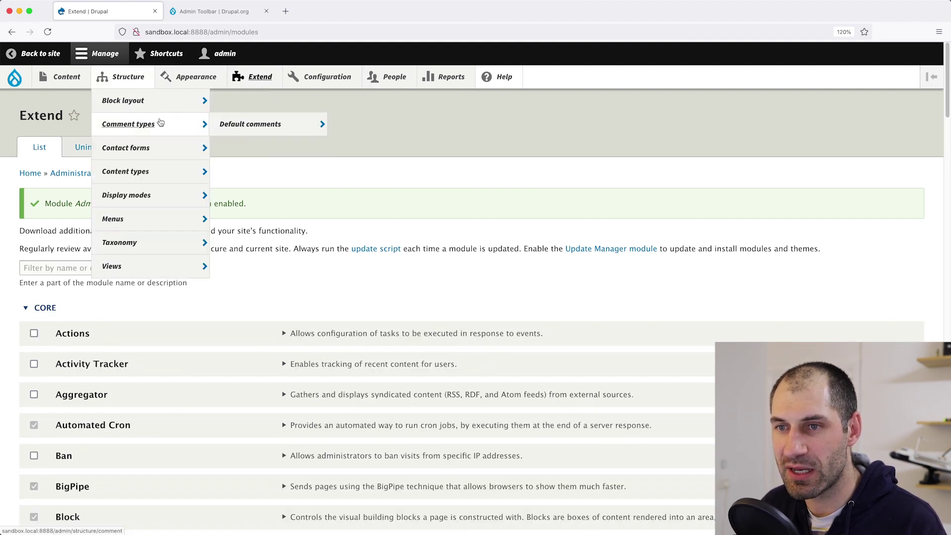
mouse_move(276, 124)
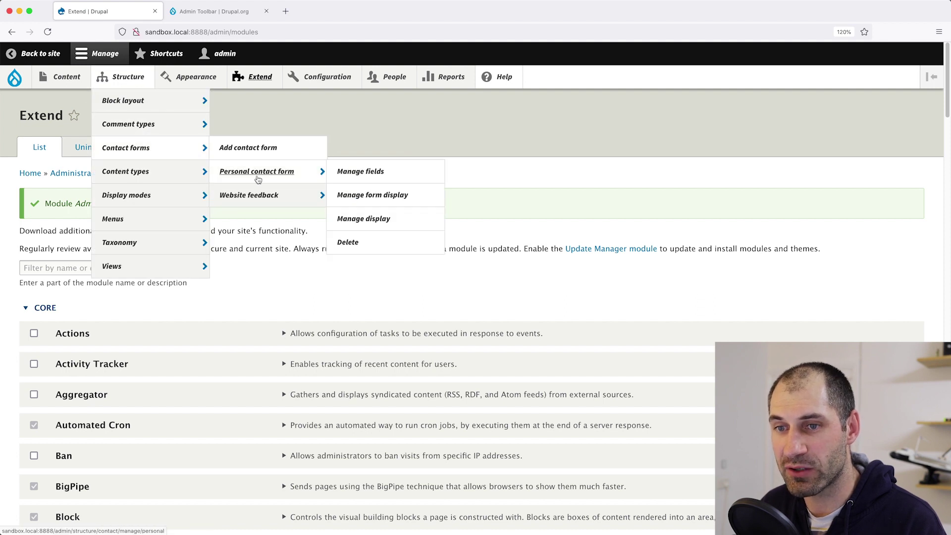
mouse_move(165, 183)
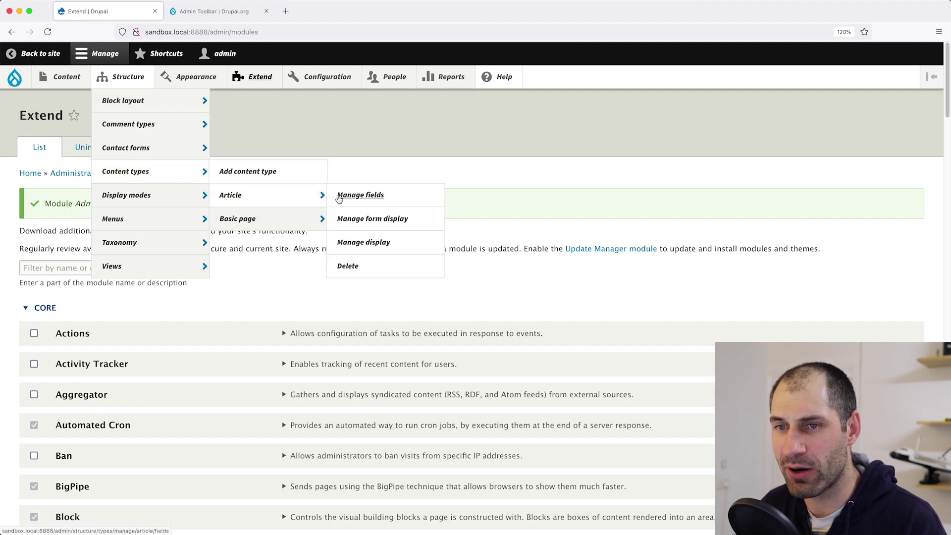
mouse_move(250, 195)
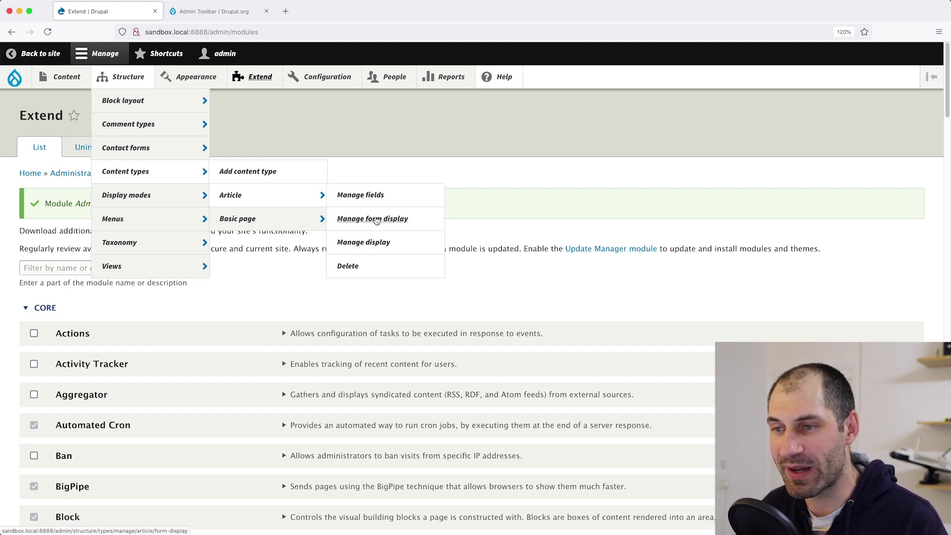
mouse_move(172, 268)
mouse_move(176, 245)
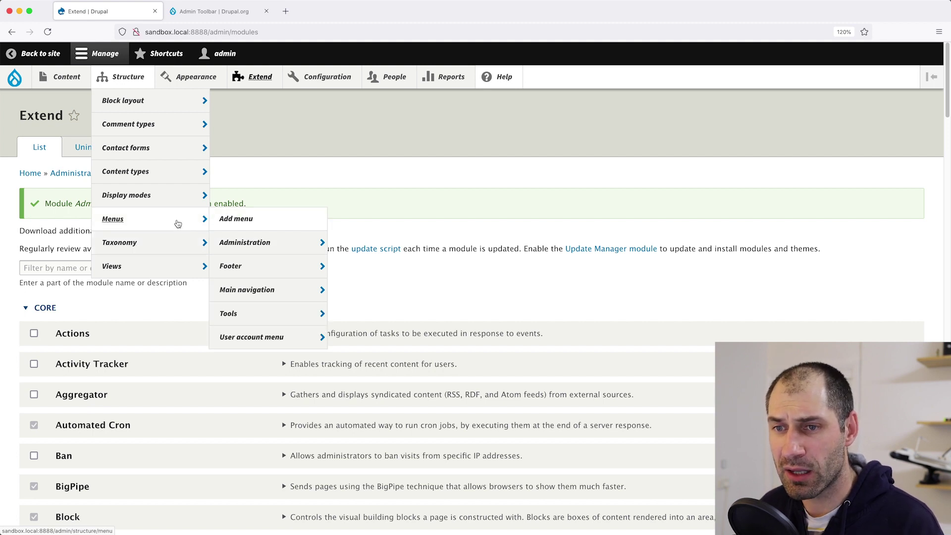
mouse_move(163, 202)
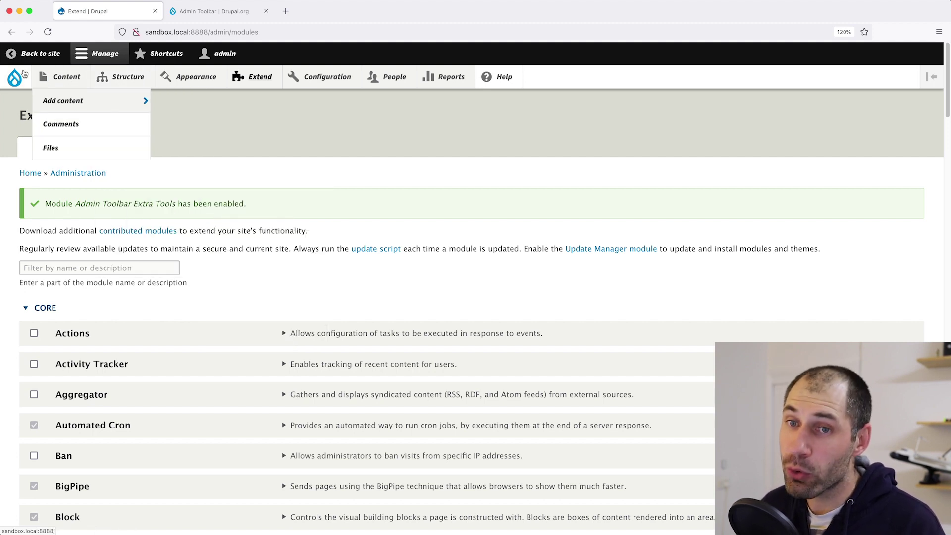
mouse_move(18, 83)
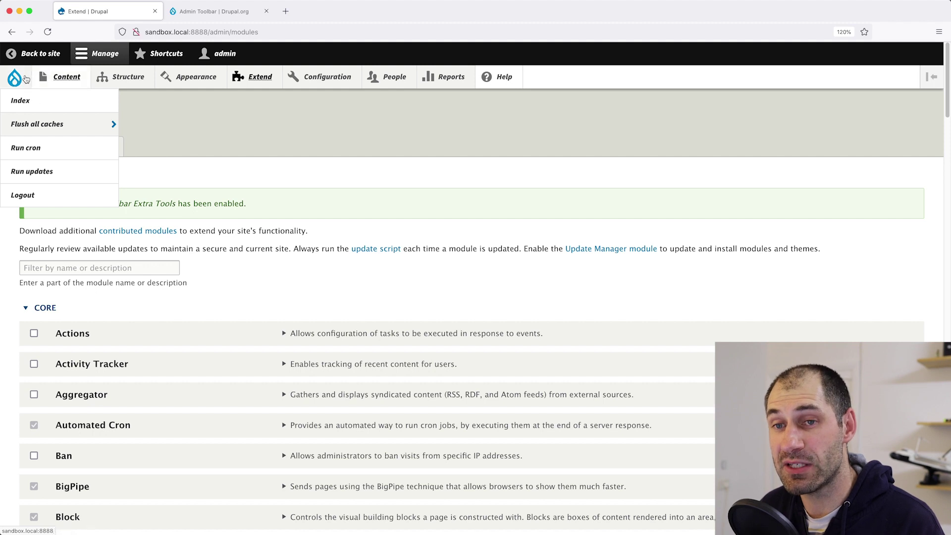
Step: Examine the maintenance links under the Drupal icon and the System submenu under Configuration
mouse_move(35, 126)
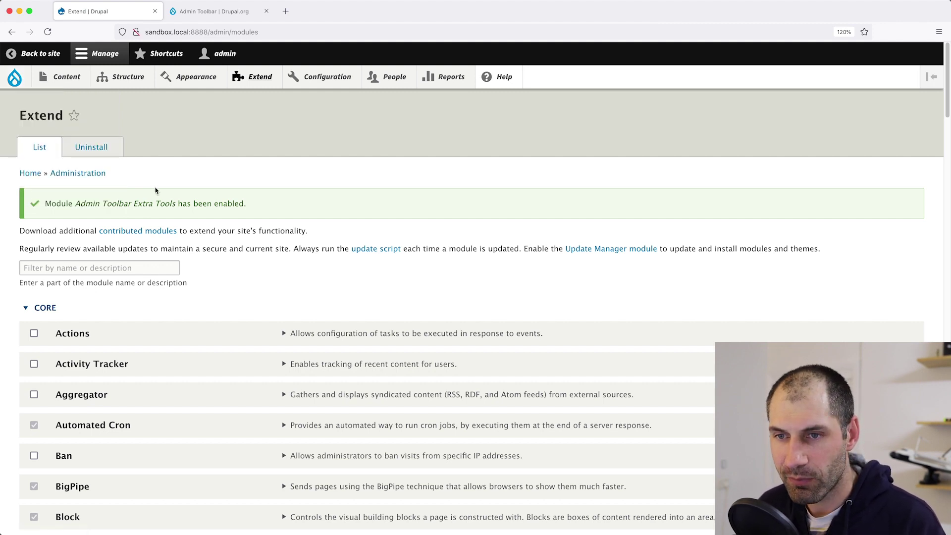
scroll(162, 171, "down", 1)
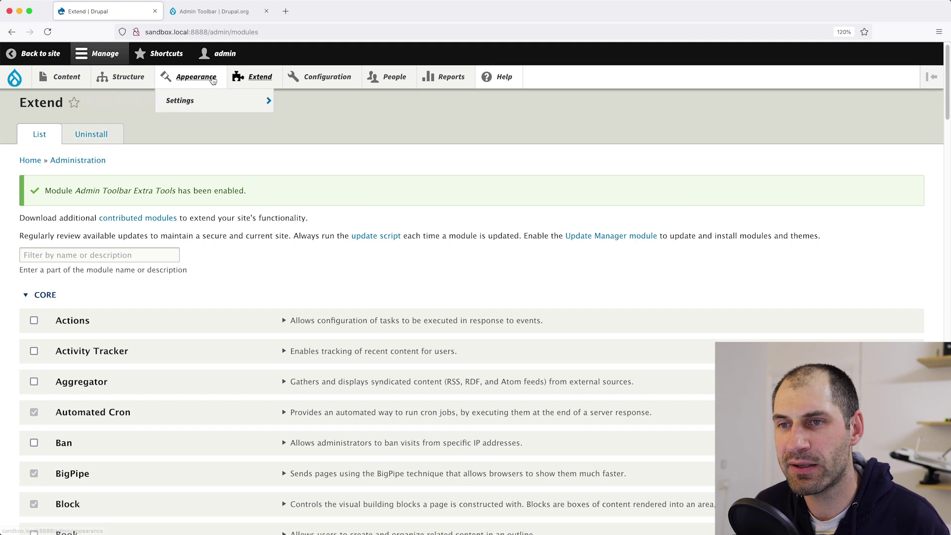
mouse_move(297, 79)
mouse_move(332, 129)
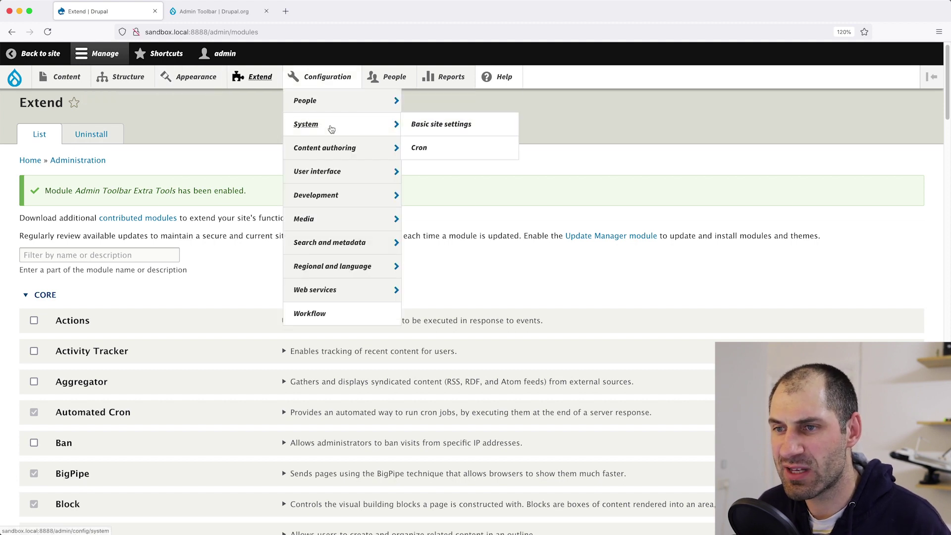
Step: Filter the modules by "admin toolbar" and select Admin Toolbar Links Access Filter
left_click(127, 254)
type("admin toolbar")
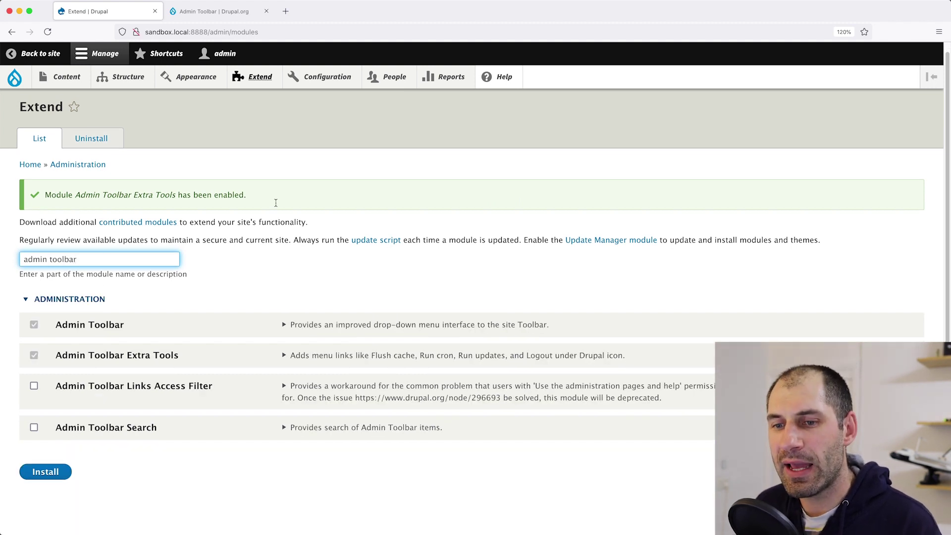
left_click(35, 386)
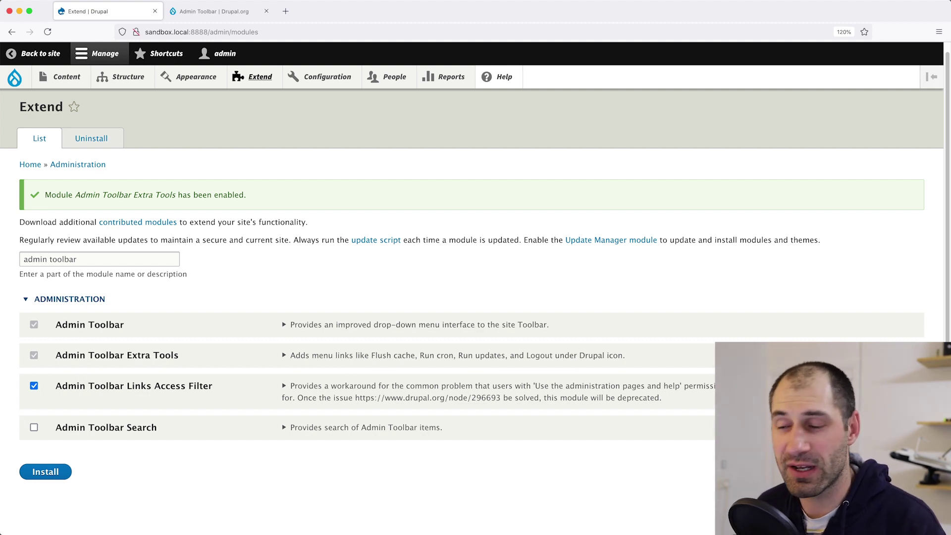
Step: Open the drupal.org/node/296693 issue in a separate tab and read its problem description, creation date and steps to reproduce
left_click(383, 398, "super")
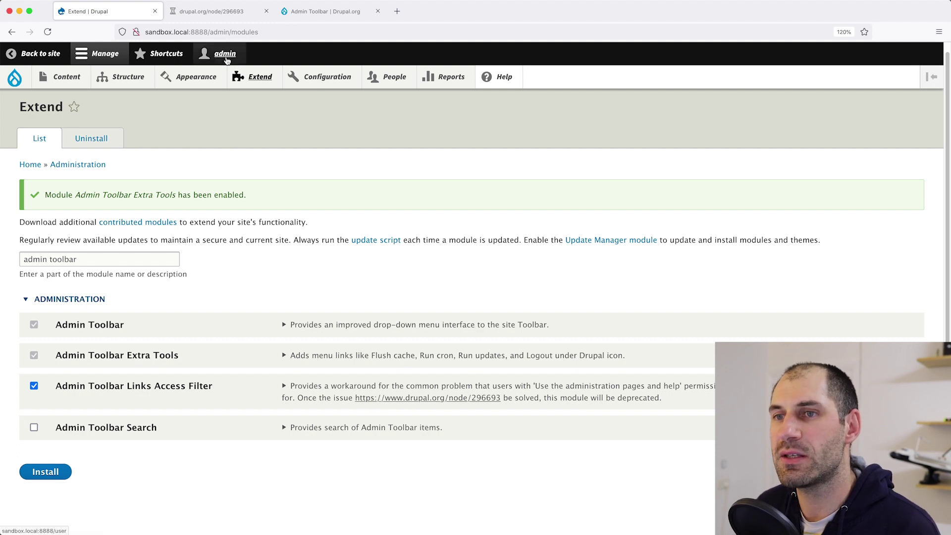
left_click(224, 17)
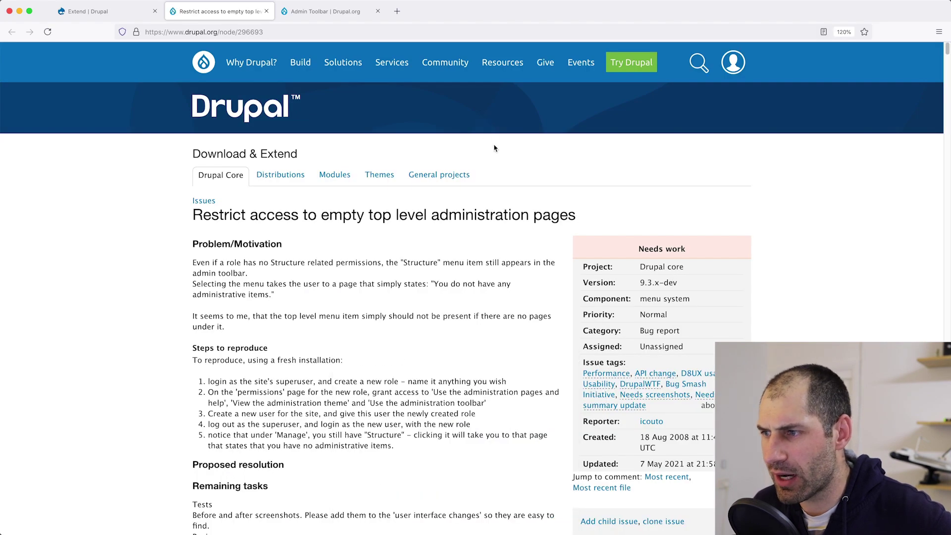
scroll(495, 147, "down", 2)
scroll(495, 147, "down", 1)
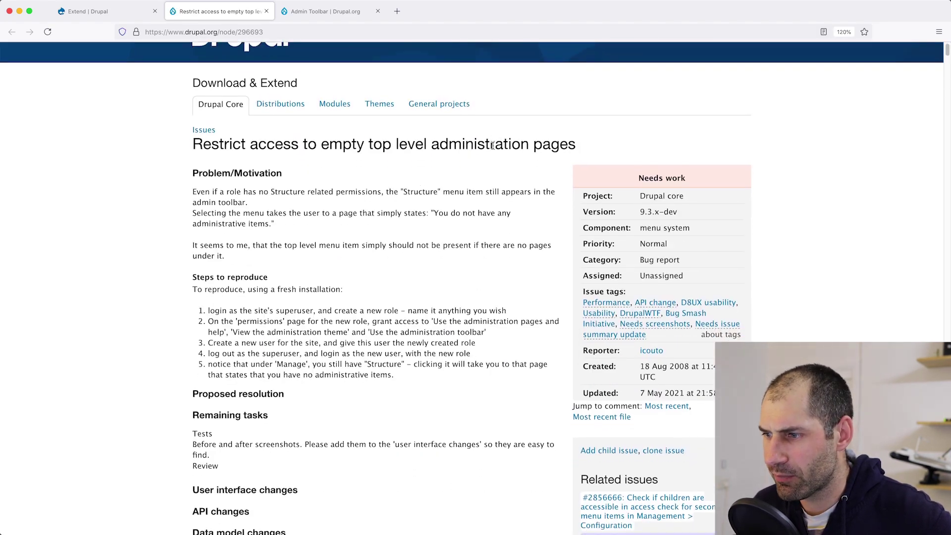
left_click_drag(672, 368, 639, 355)
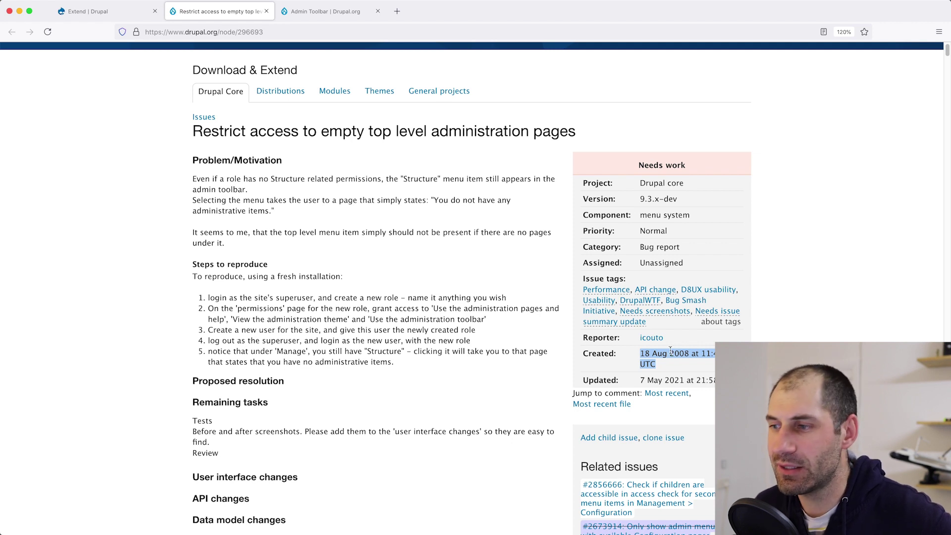
scroll(397, 316, "down", 2)
left_click(445, 311)
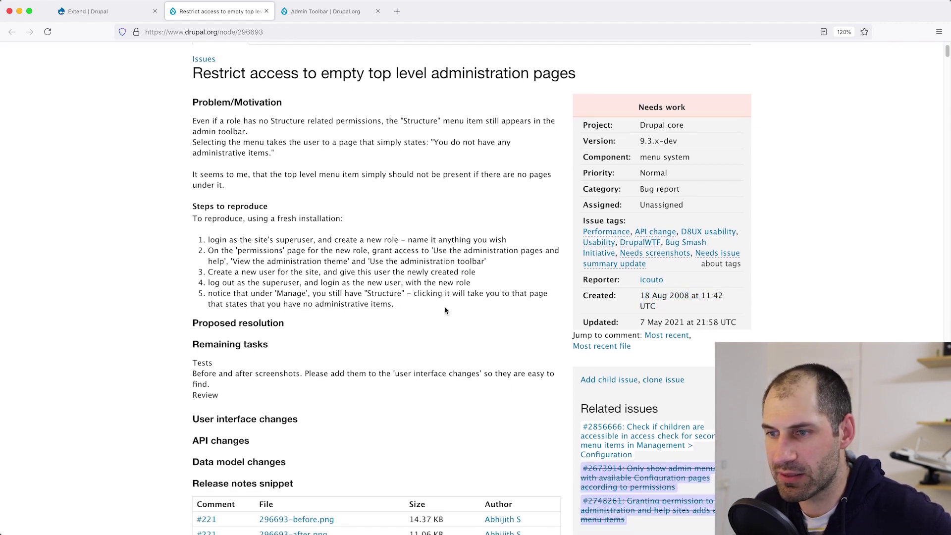
scroll(445, 312, "down", 2)
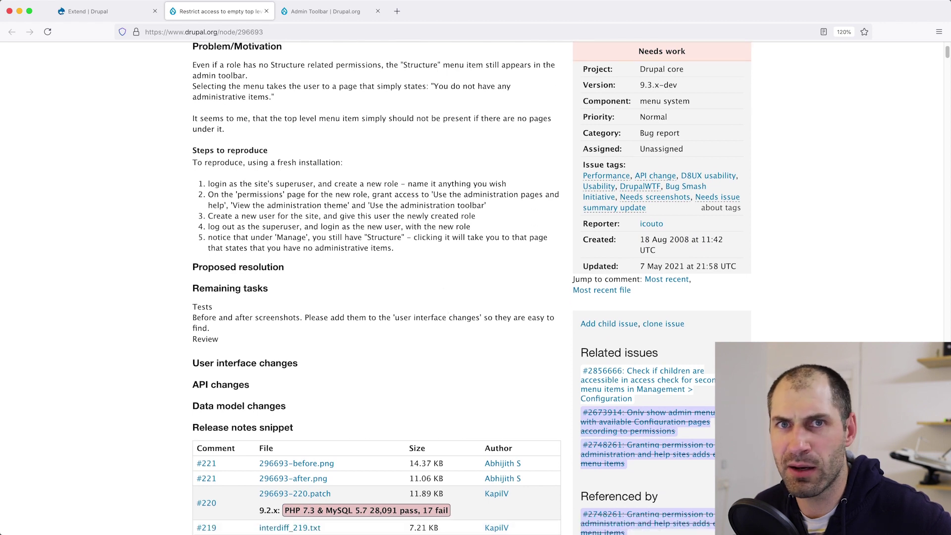
scroll(444, 311, "up", 2)
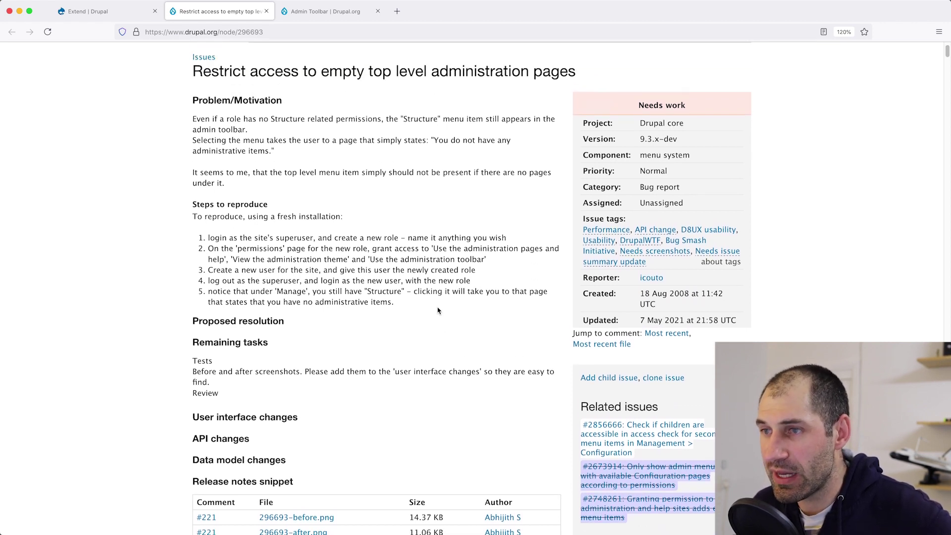
scroll(438, 310, "up", 1)
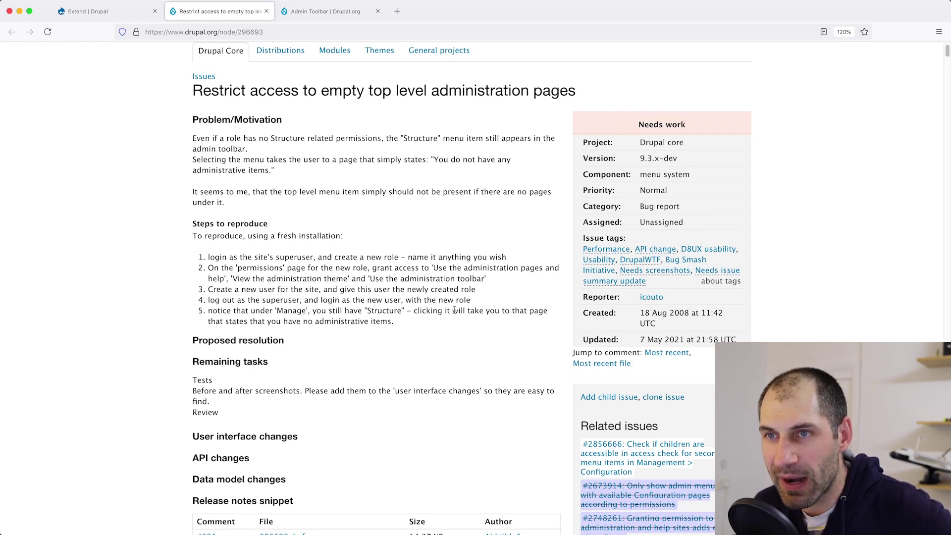
Step: Close the issue page and install the selected Admin Toolbar Links Access Filter module
left_click(267, 11)
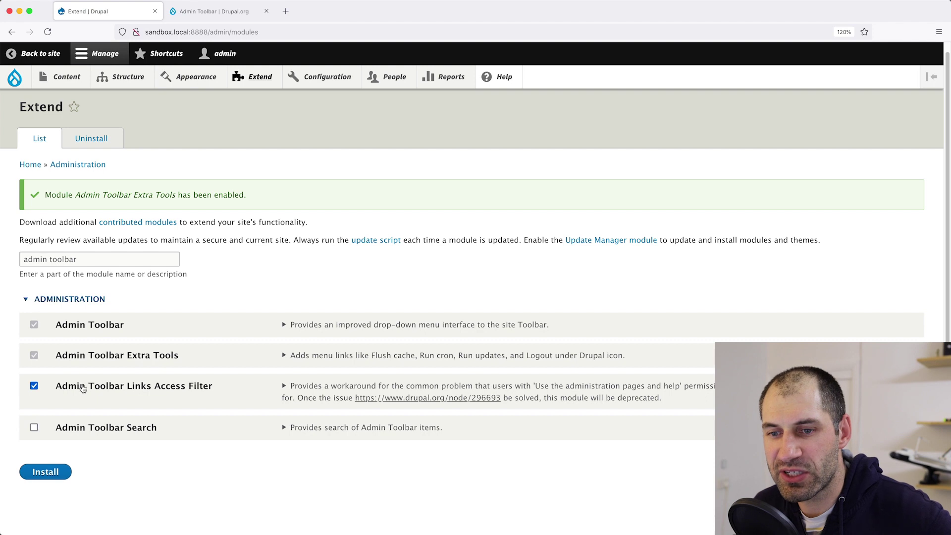
left_click(54, 470)
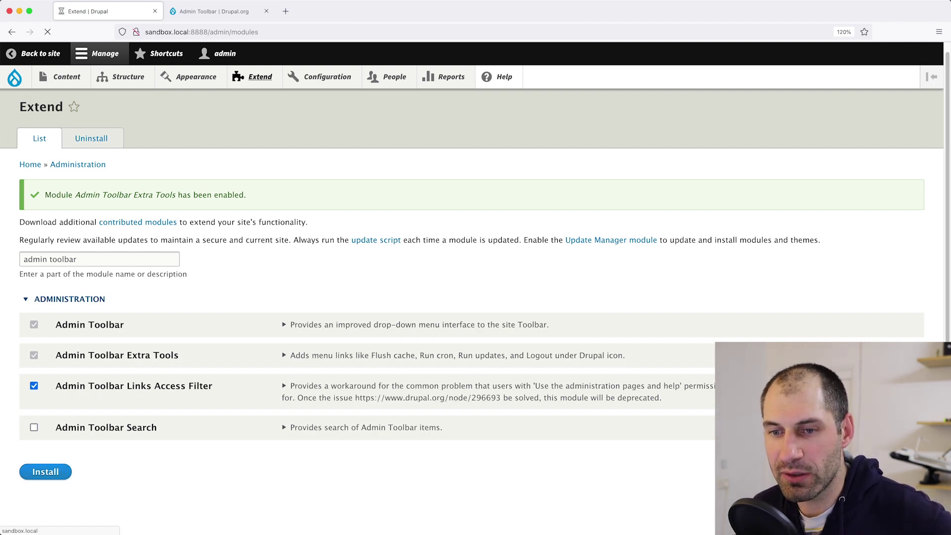
Step: Filter the module list by "admin toolbar" once more and install Admin Toolbar Search
left_click(65, 268)
type("admin")
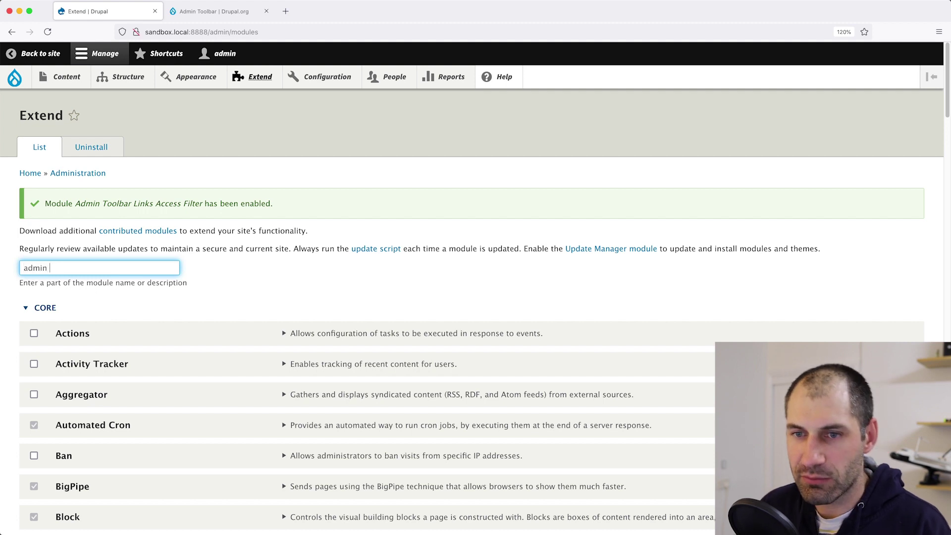
type(" toolbar")
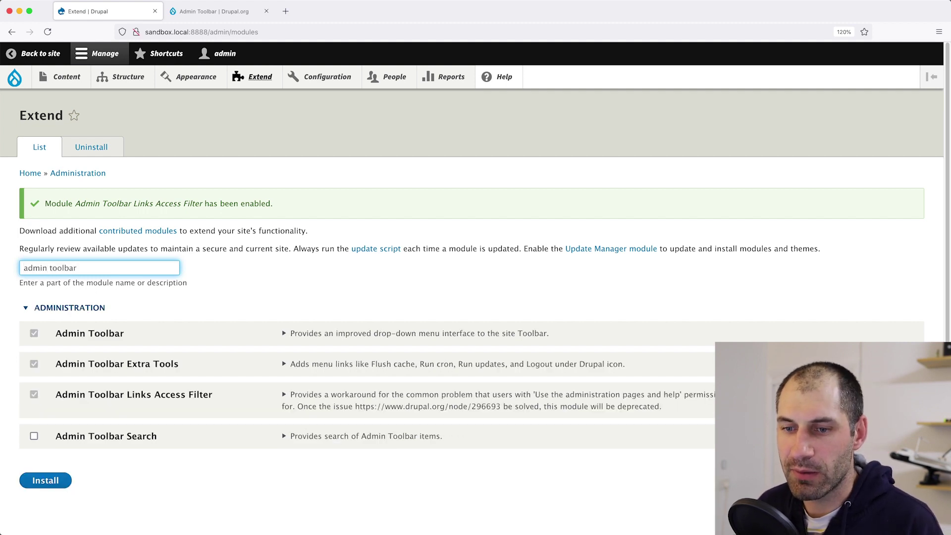
scroll(132, 425, "down", 1)
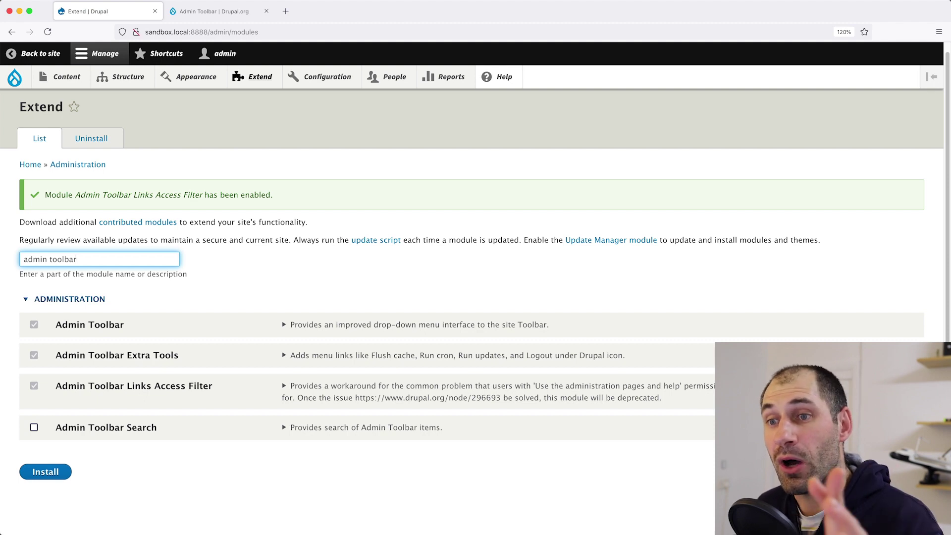
left_click(109, 431)
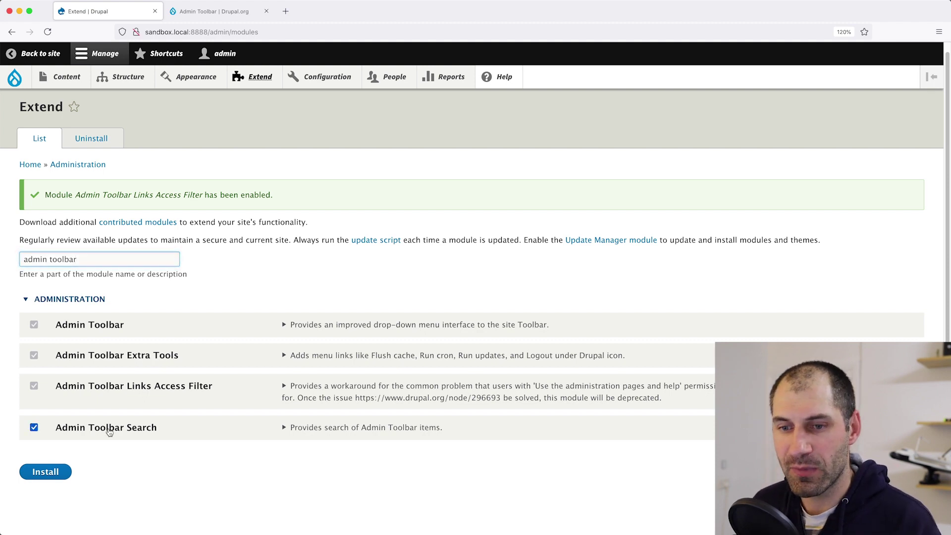
left_click(60, 473)
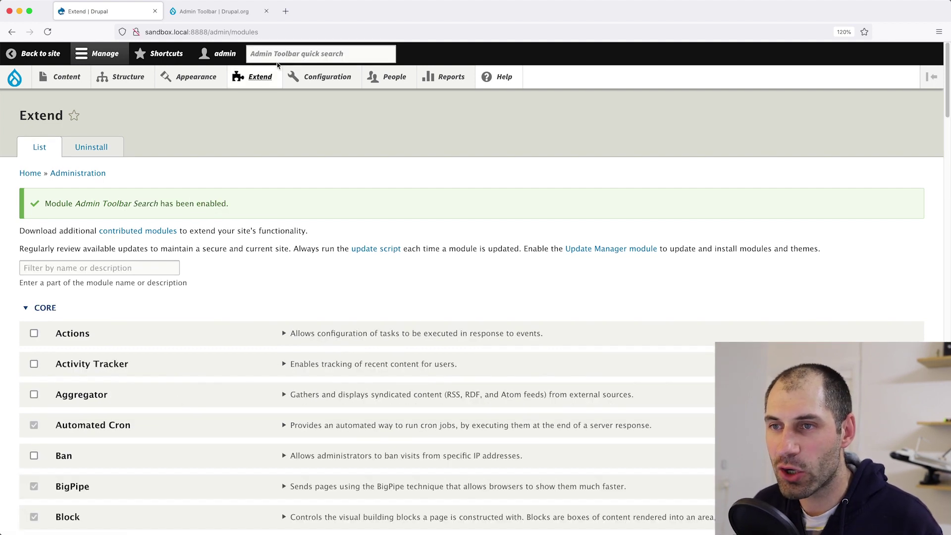
Step: Search the admin toolbar for "content types" and open the Structure > Content types page from the results
left_click(283, 54)
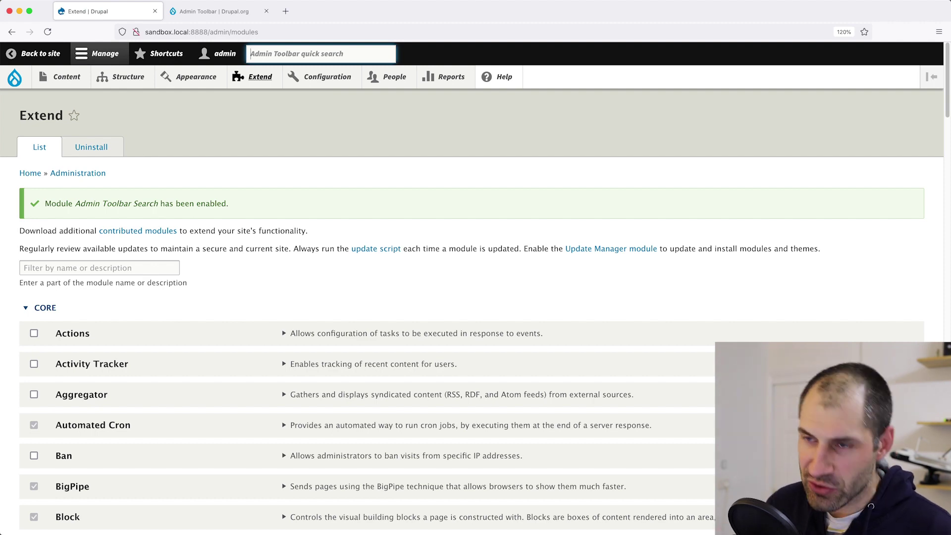
type("content types")
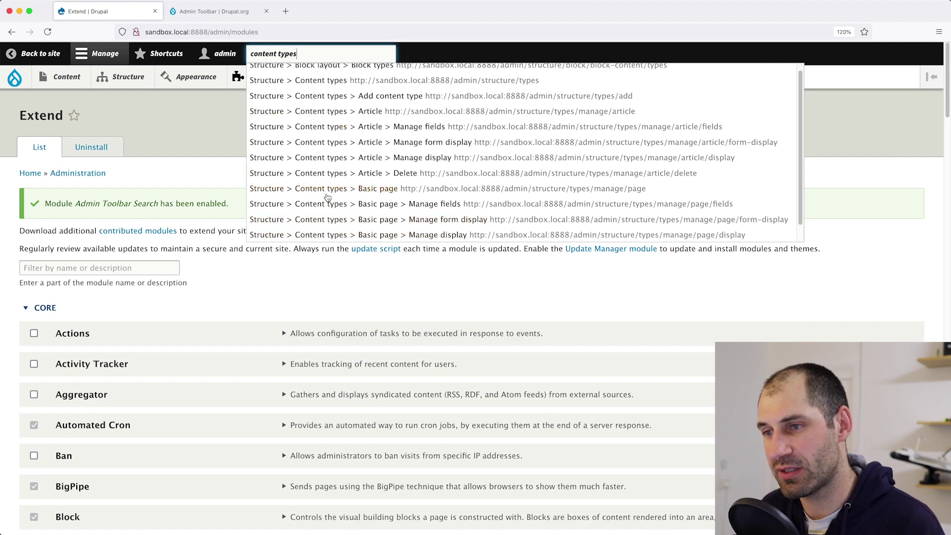
left_click(361, 92)
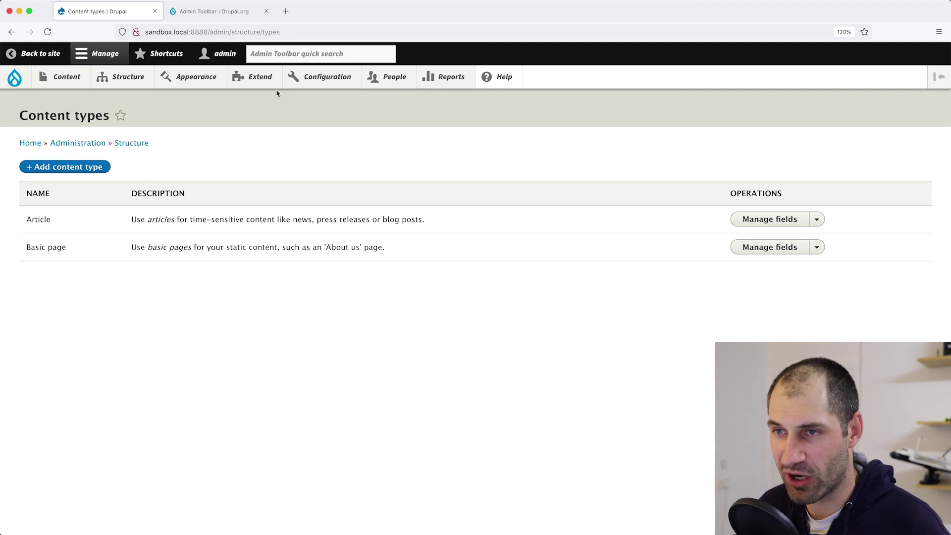
Step: Browse the Configuration overview, open Search pages under Search and metadata, and review its settings down to the end
left_click(300, 57)
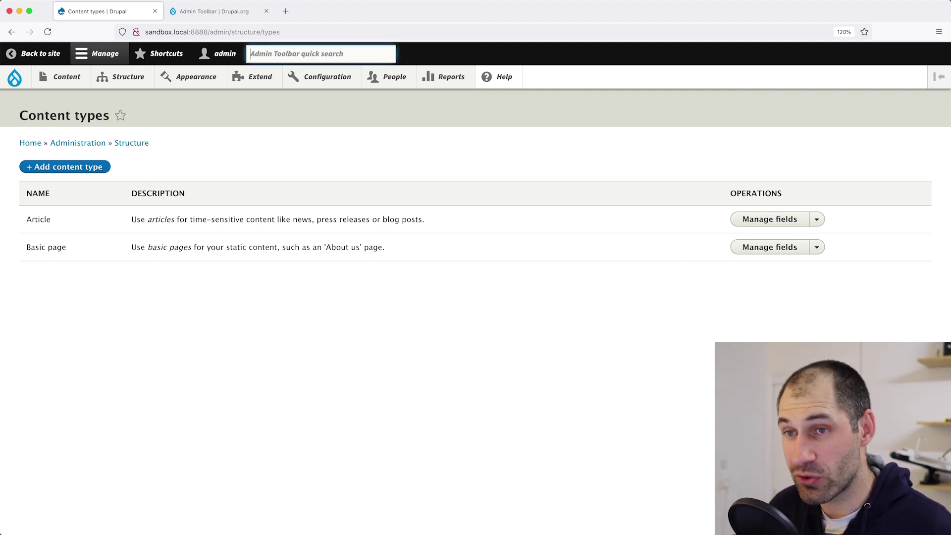
left_click(328, 78)
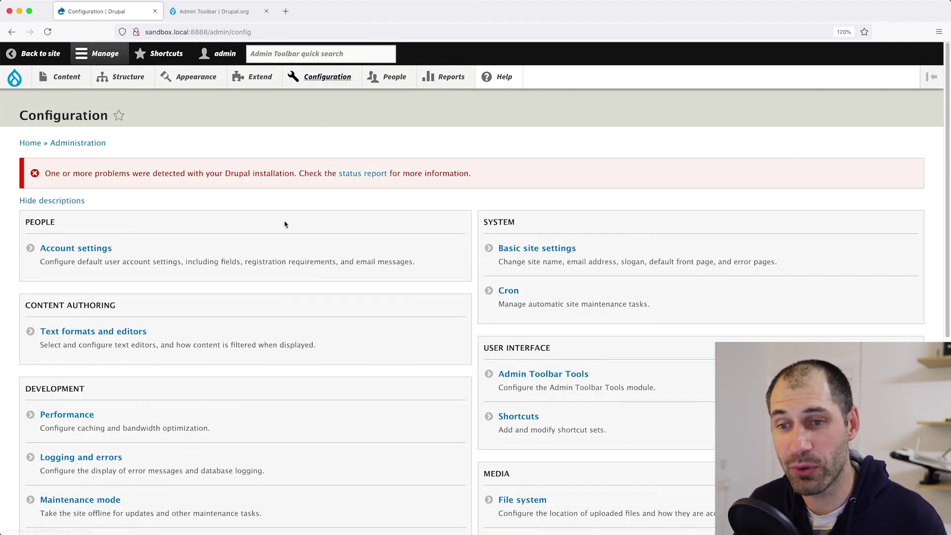
scroll(283, 228, "down", 4)
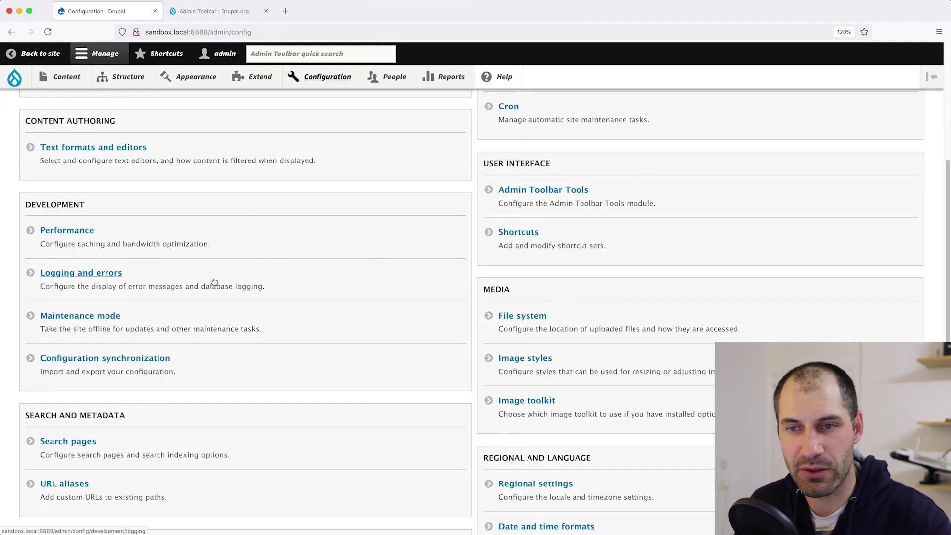
scroll(114, 276, "down", 1)
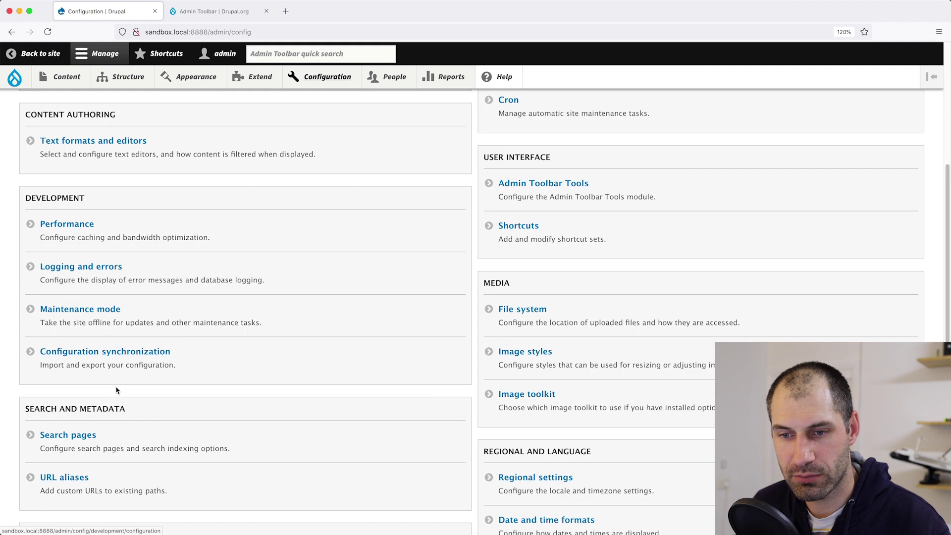
left_click(89, 436)
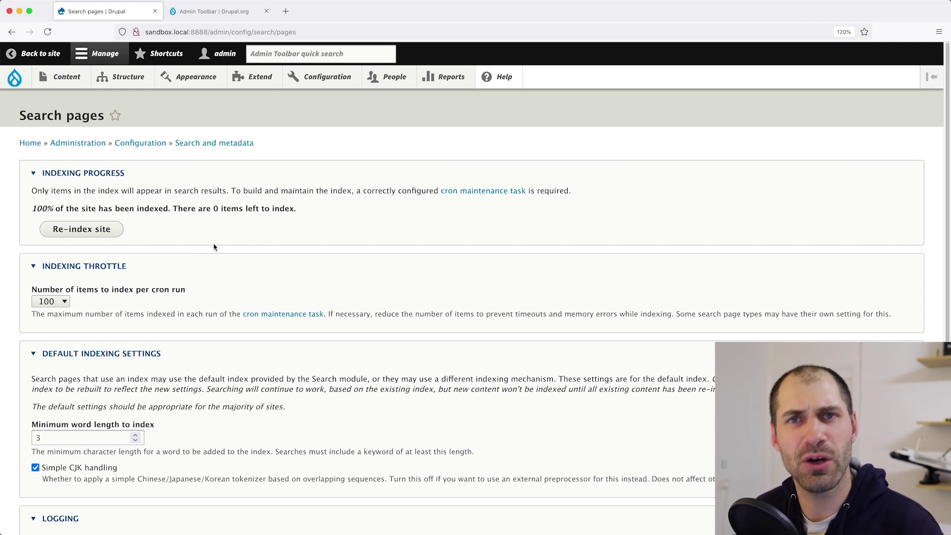
scroll(214, 246, "down", 10)
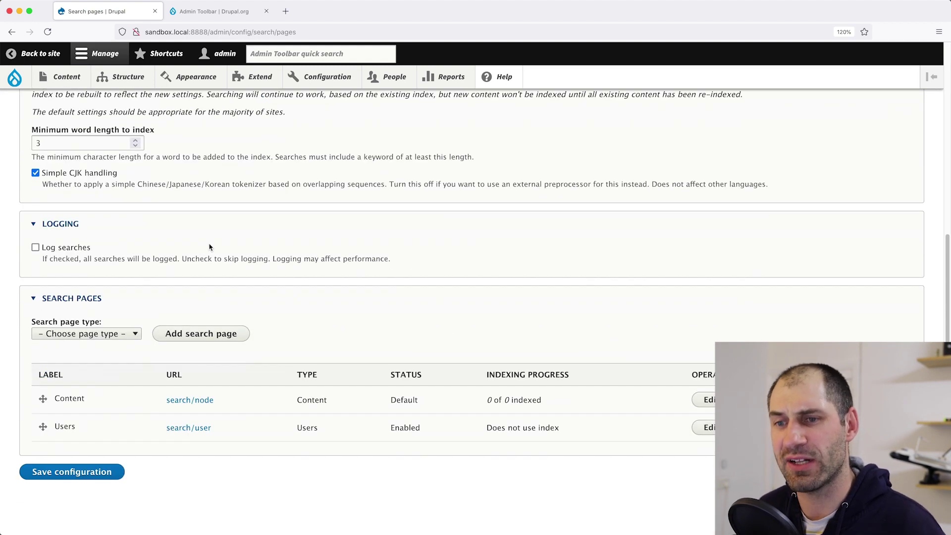
scroll(214, 246, "up", 10)
Step: Search the admin toolbar for "article manage display" and open the Article content type's Manage display page
left_click(276, 51)
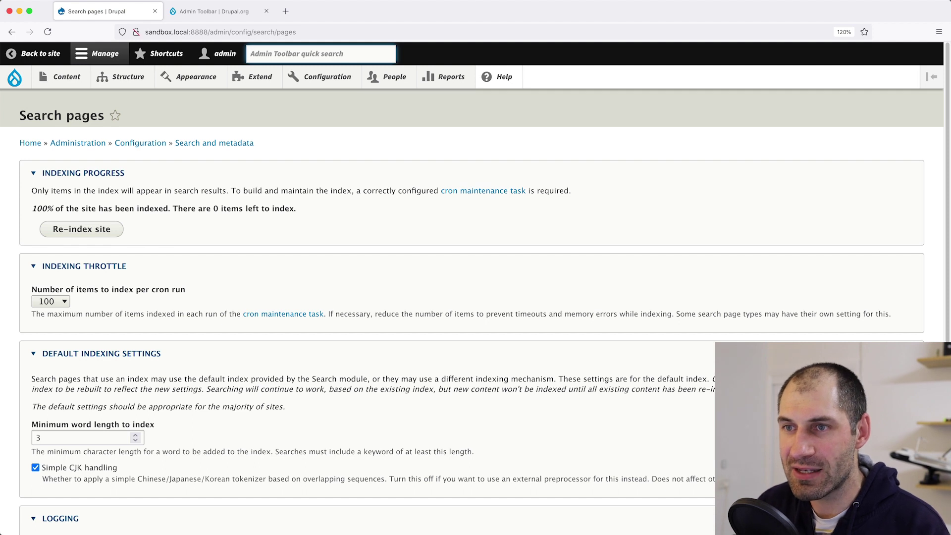
type("article man")
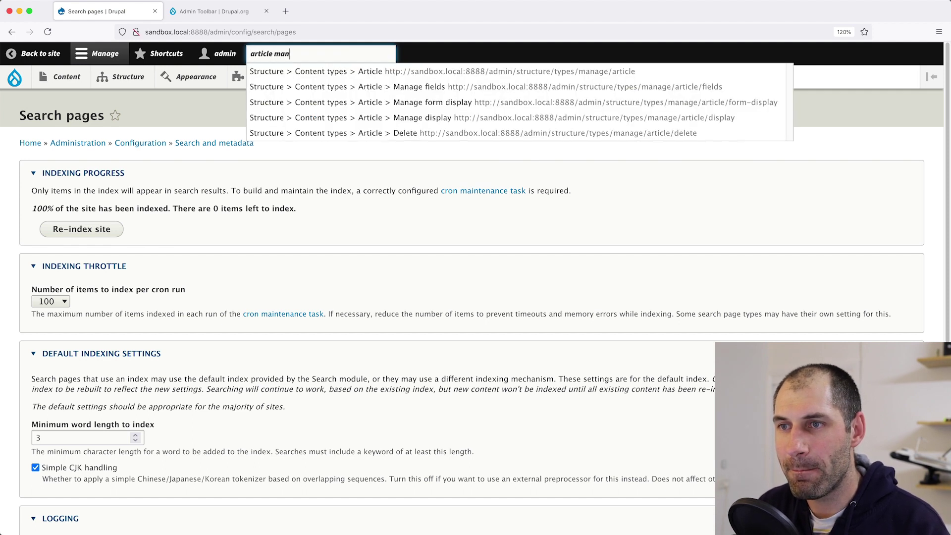
type("age display")
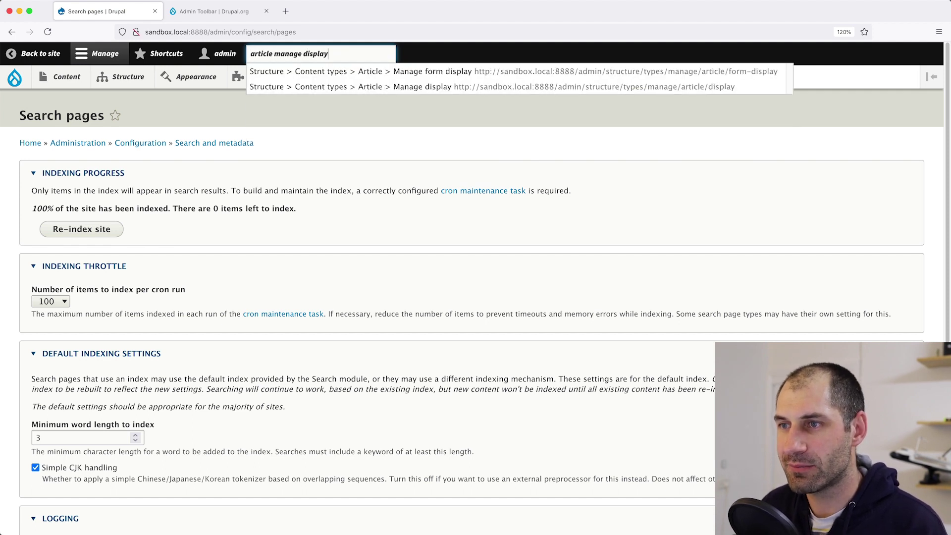
left_click(354, 88)
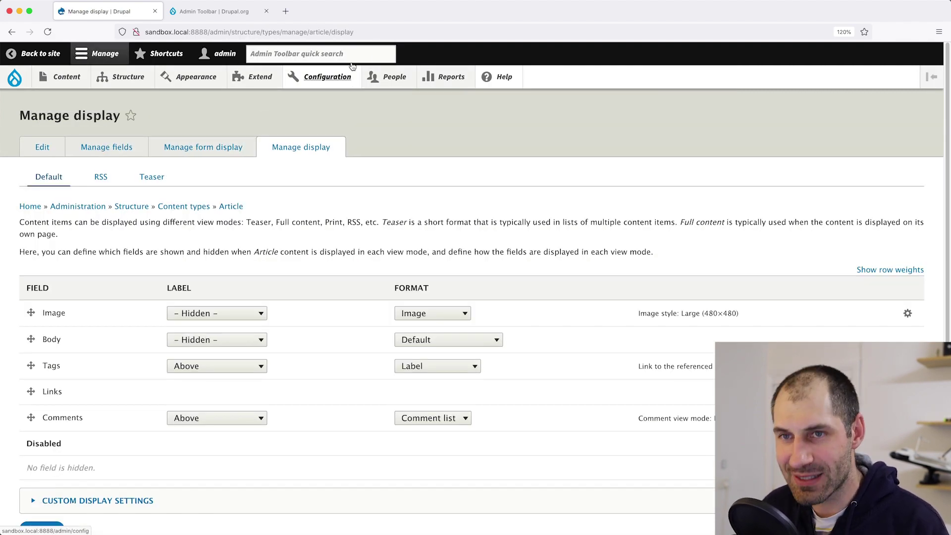
Step: Return to the previous page and reach the Article content type's Manage display page through the Structure drop-down entries instead
key("super+Left")
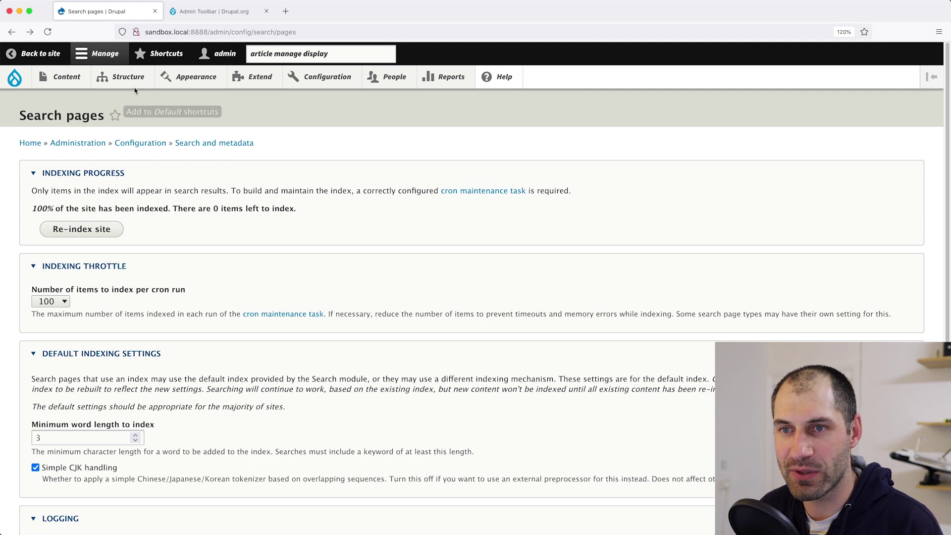
left_click(112, 78)
mouse_move(133, 80)
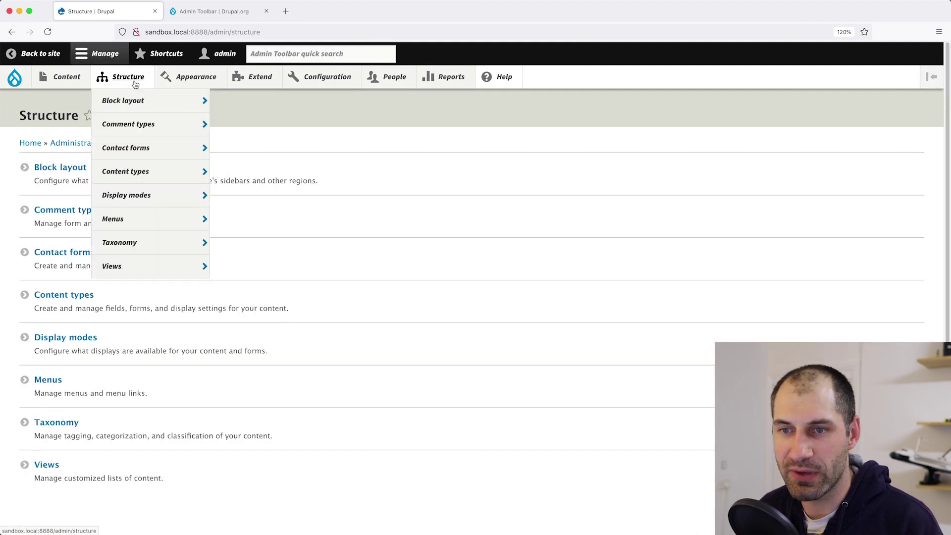
mouse_move(153, 176)
mouse_move(257, 196)
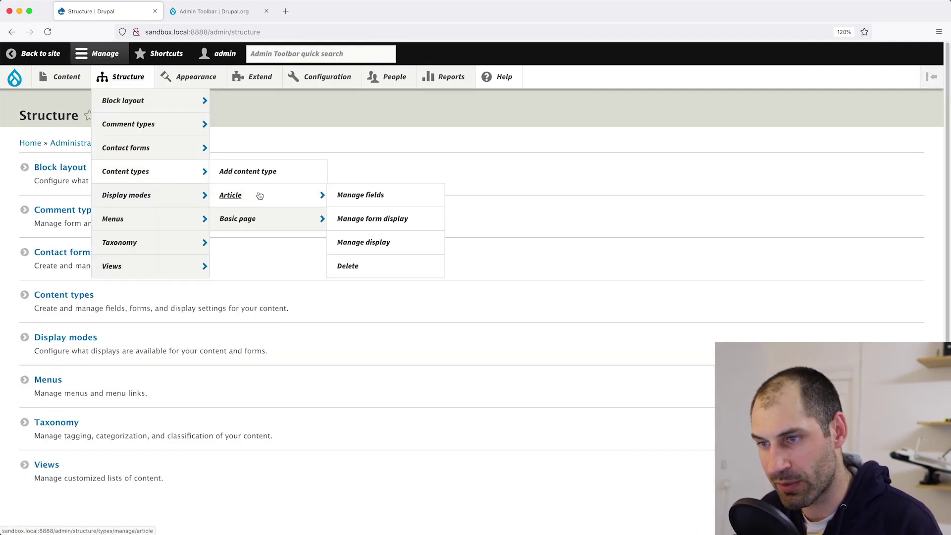
left_click(365, 243)
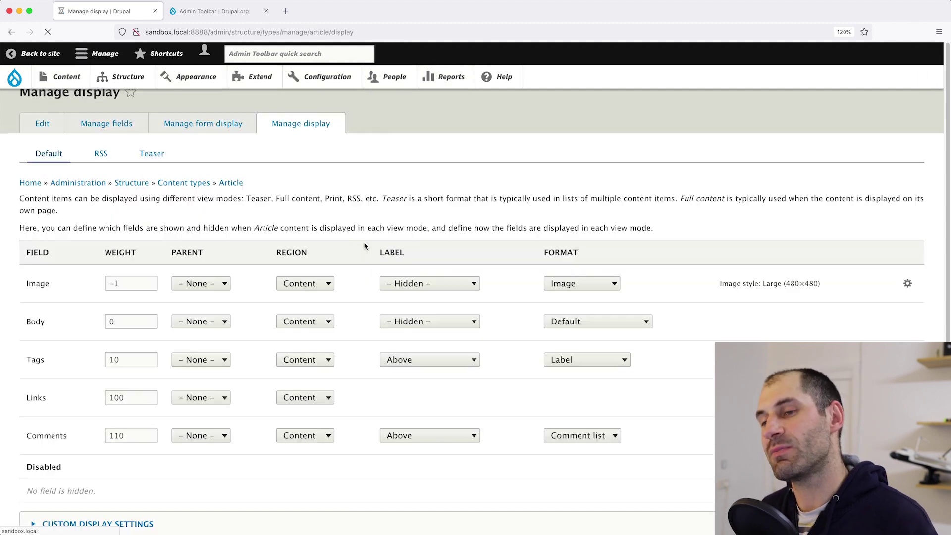